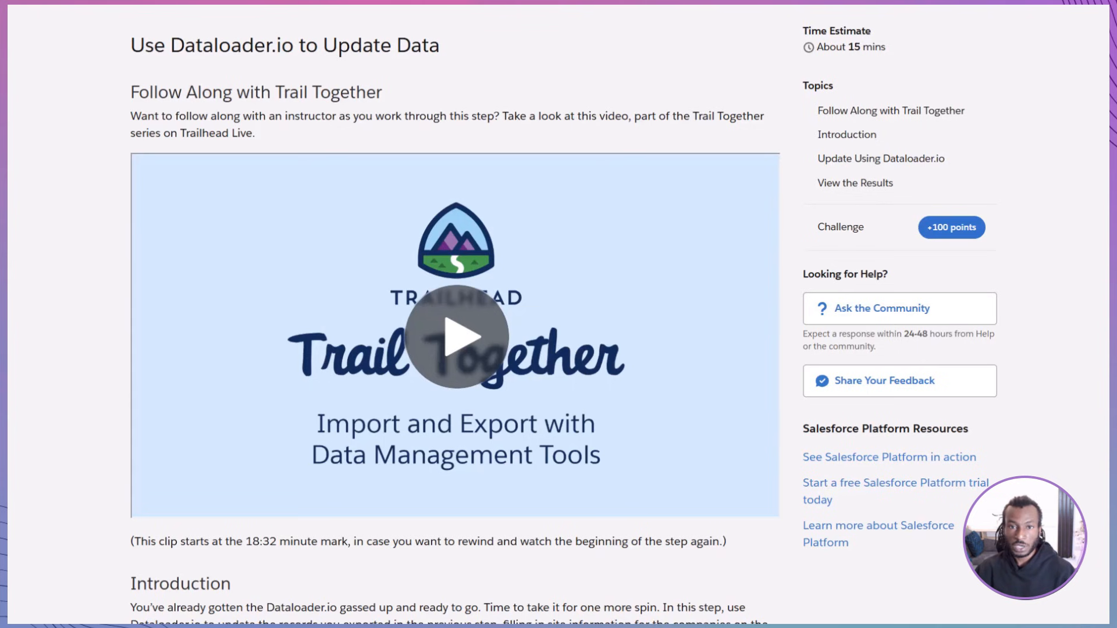
Open the account-site file linked in the Update Using Dataloader.io instructions
{"action": "scroll", "coordinate": [465, 326], "scroll_direction": "down", "scroll_amount": 4}
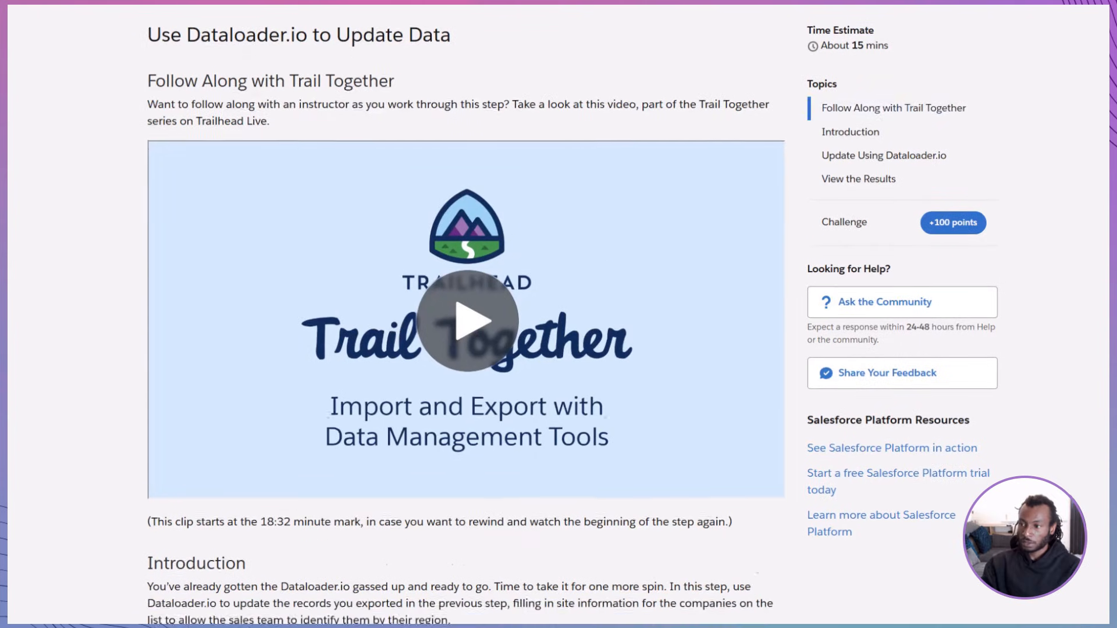
{"action": "scroll", "coordinate": [465, 326], "scroll_direction": "down", "scroll_amount": 3}
{"action": "scroll", "coordinate": [465, 326], "scroll_direction": "down", "scroll_amount": 3}
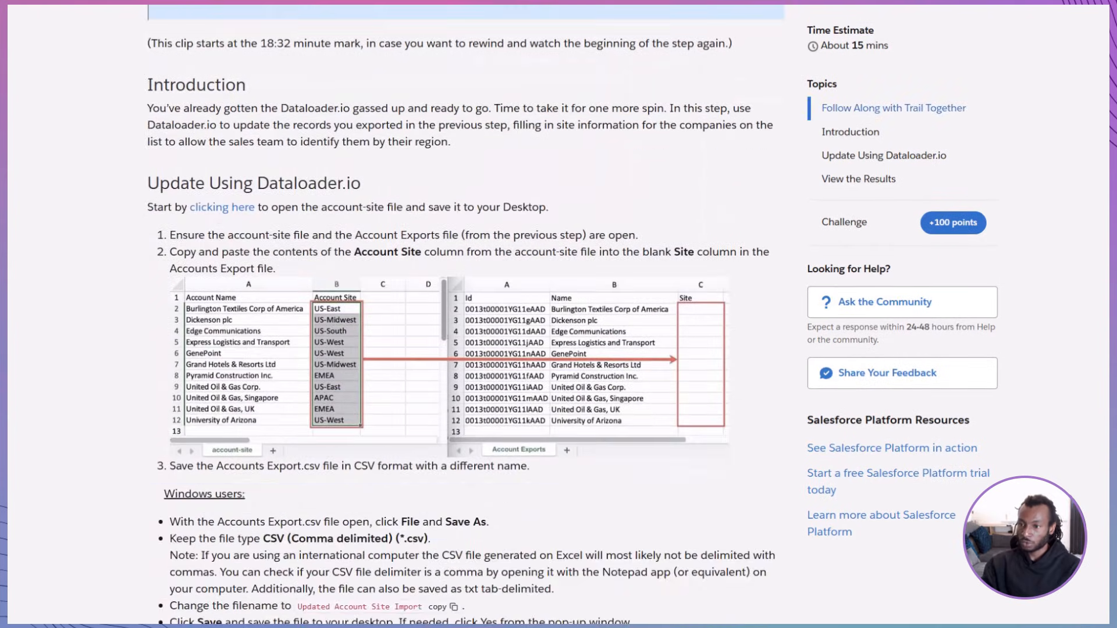
{"action": "left_click", "coordinate": [227, 209]}
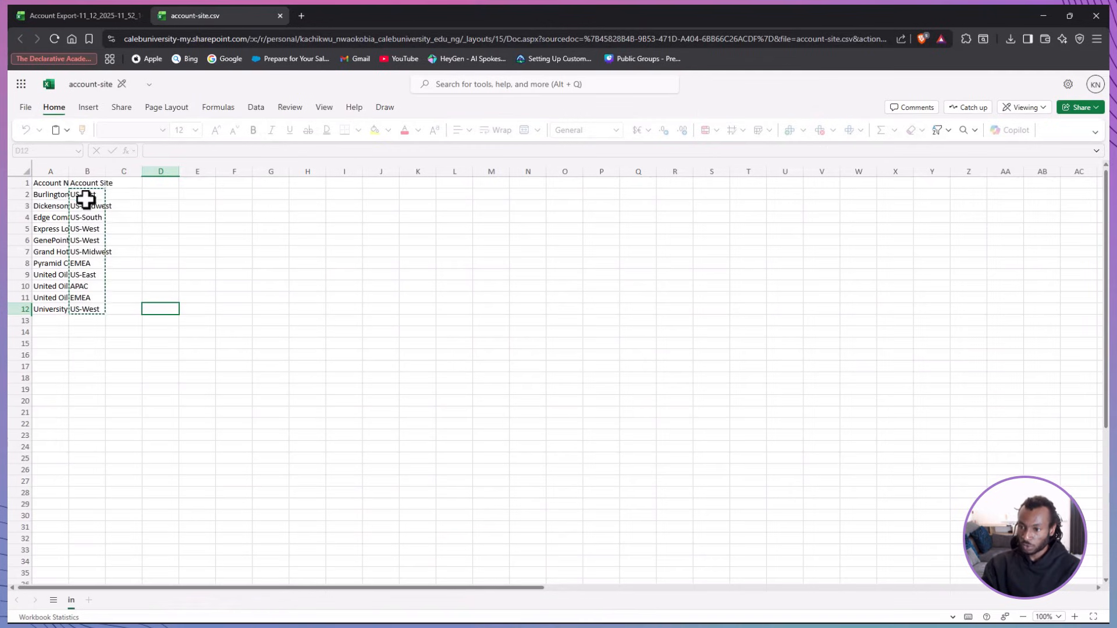
{"action": "left_click_drag", "start_coordinate": [85, 200], "coordinate": [94, 310]}
{"action": "left_click", "coordinate": [164, 317]}
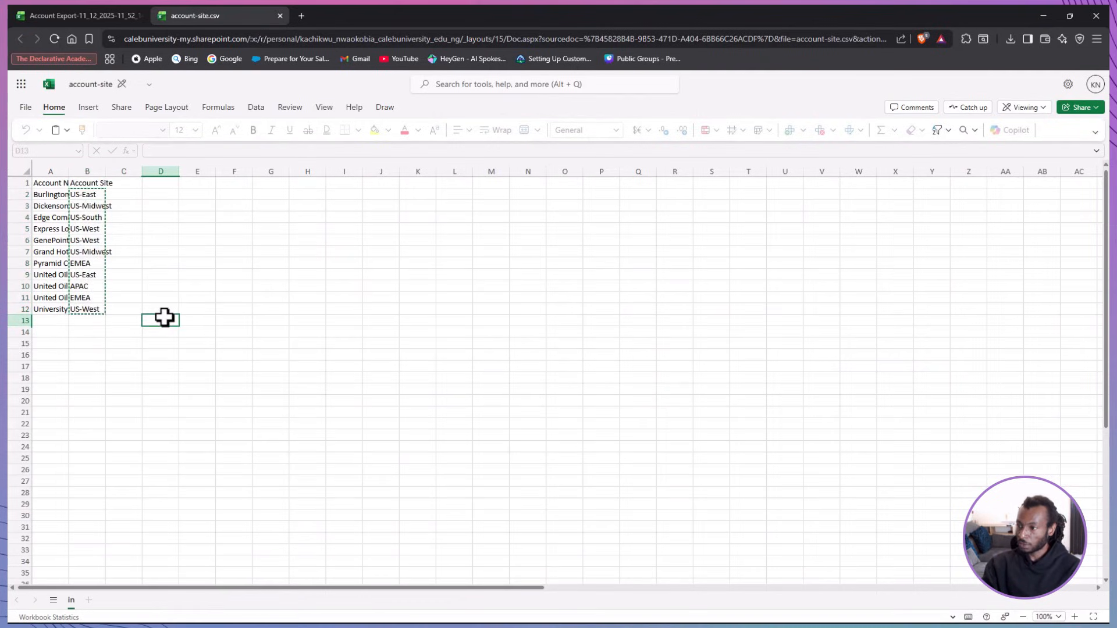
{"action": "key", "text": "Escape"}
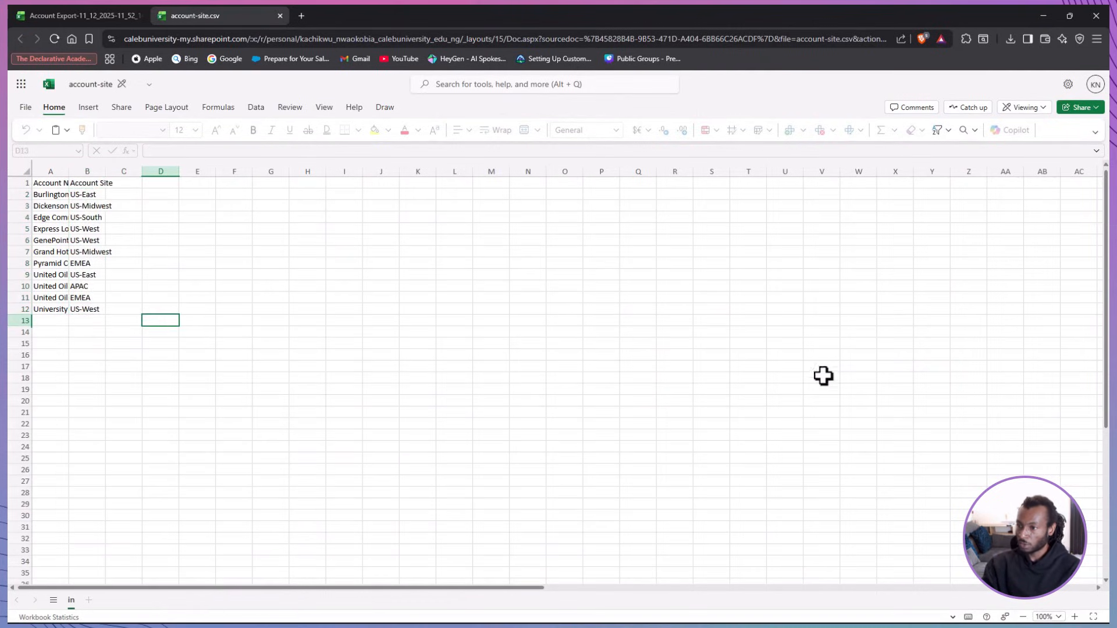
{"action": "left_click", "coordinate": [850, 388]}
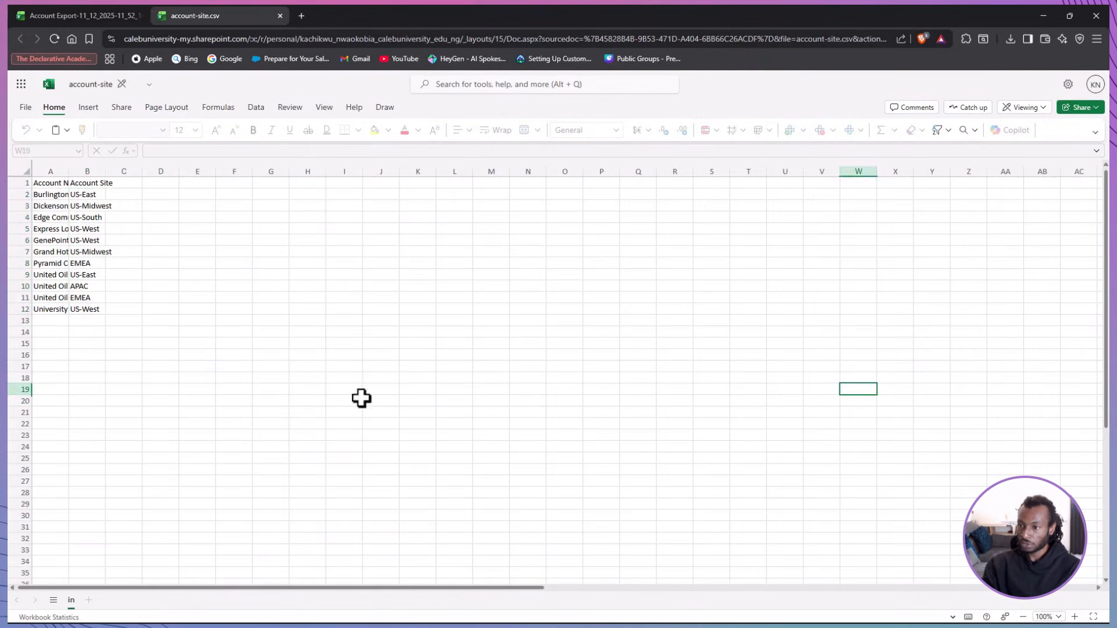
Copy the Account Site values in B2:B12 of account-site into the Site column of the Account Export workbook, starting at C2
{"action": "left_click", "coordinate": [85, 193]}
{"action": "left_click_drag", "start_coordinate": [85, 193], "coordinate": [87, 302]}
{"action": "key", "text": "ctrl+c"}
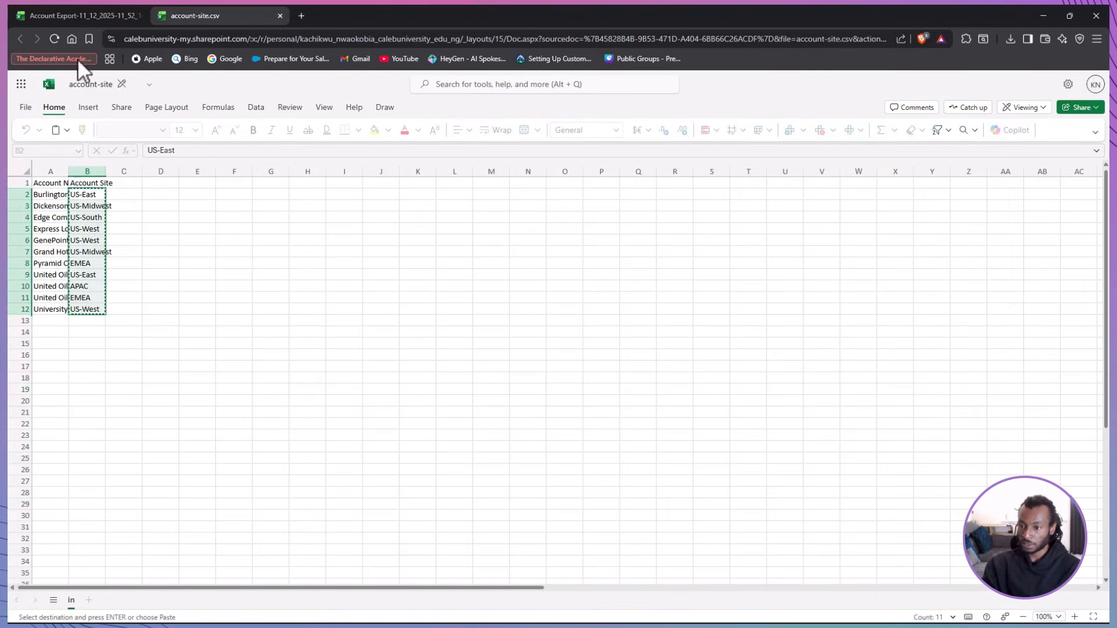
{"action": "left_click", "coordinate": [89, 16]}
{"action": "left_click", "coordinate": [282, 217]}
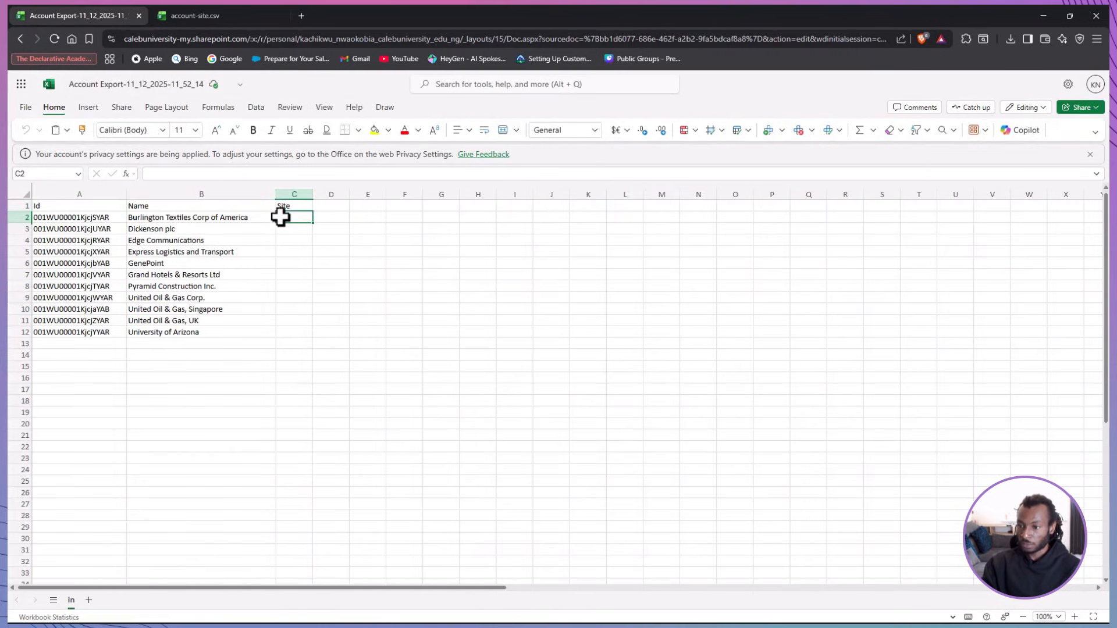
{"action": "key", "text": "ctrl+v"}
{"action": "left_click", "coordinate": [391, 254]}
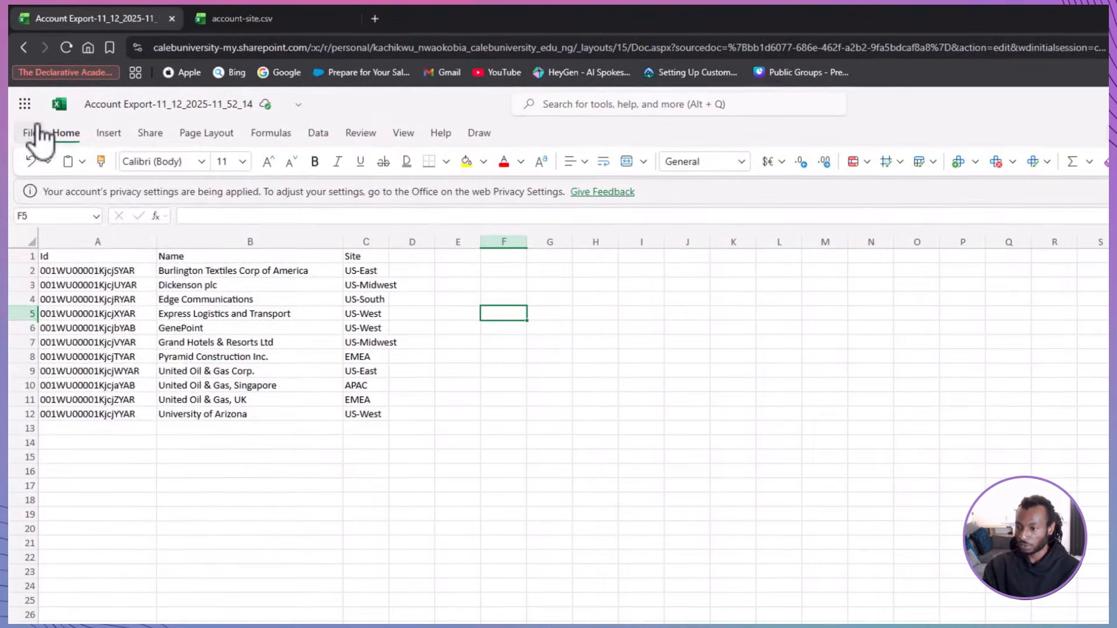
Export the Account Export workbook as a CSV named Updated Account Site Import on the Desktop, and close the workbook
{"action": "left_click", "coordinate": [25, 107]}
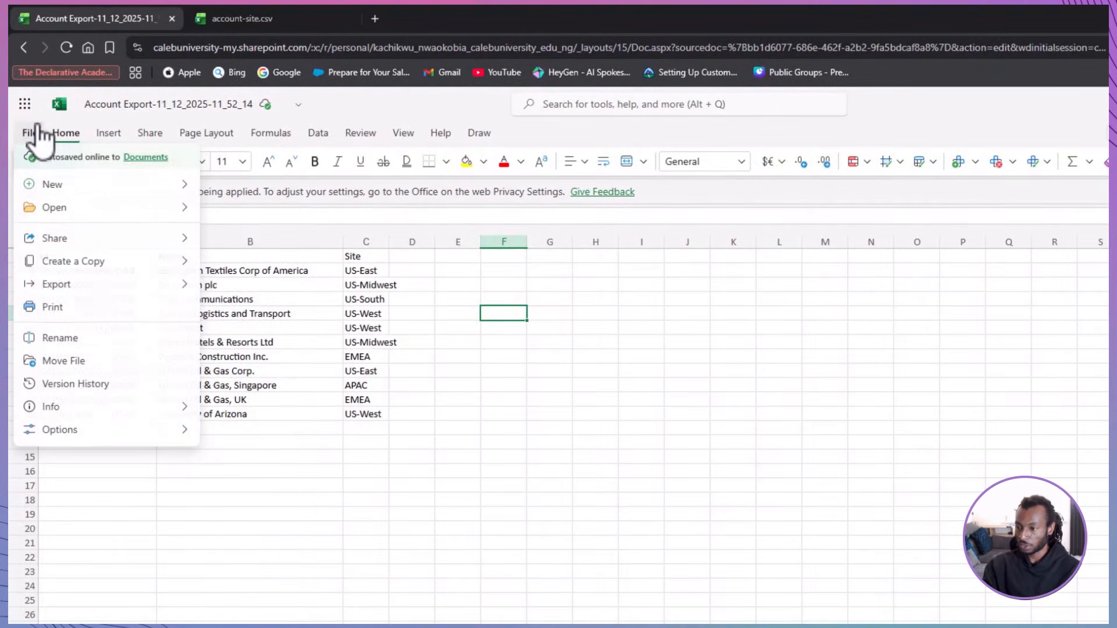
{"action": "mouse_move", "coordinate": [89, 289]}
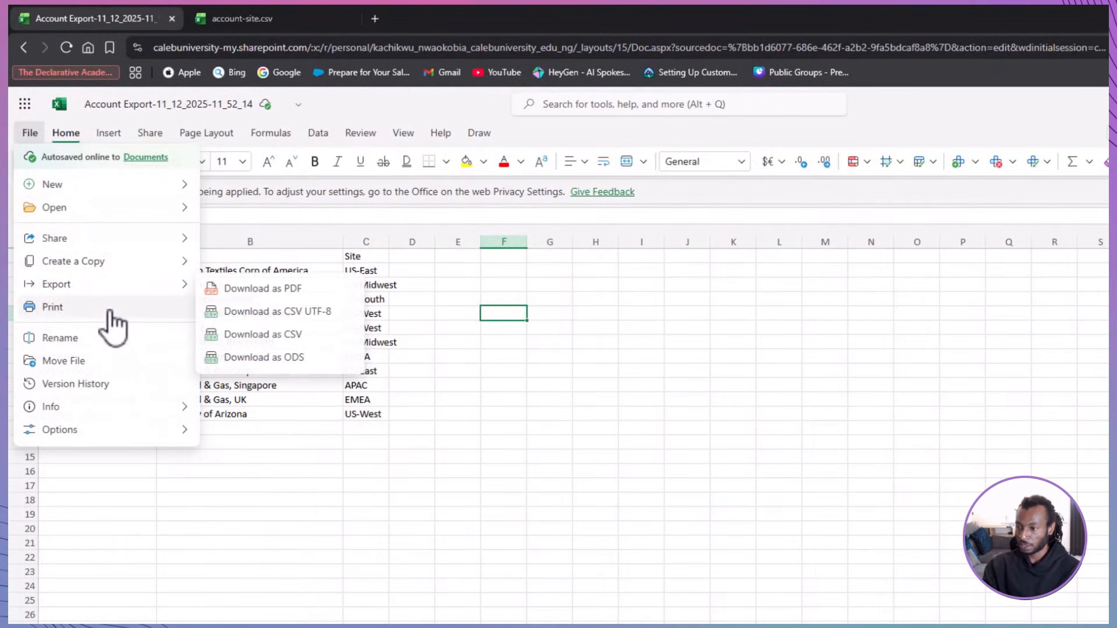
{"action": "left_click", "coordinate": [247, 335]}
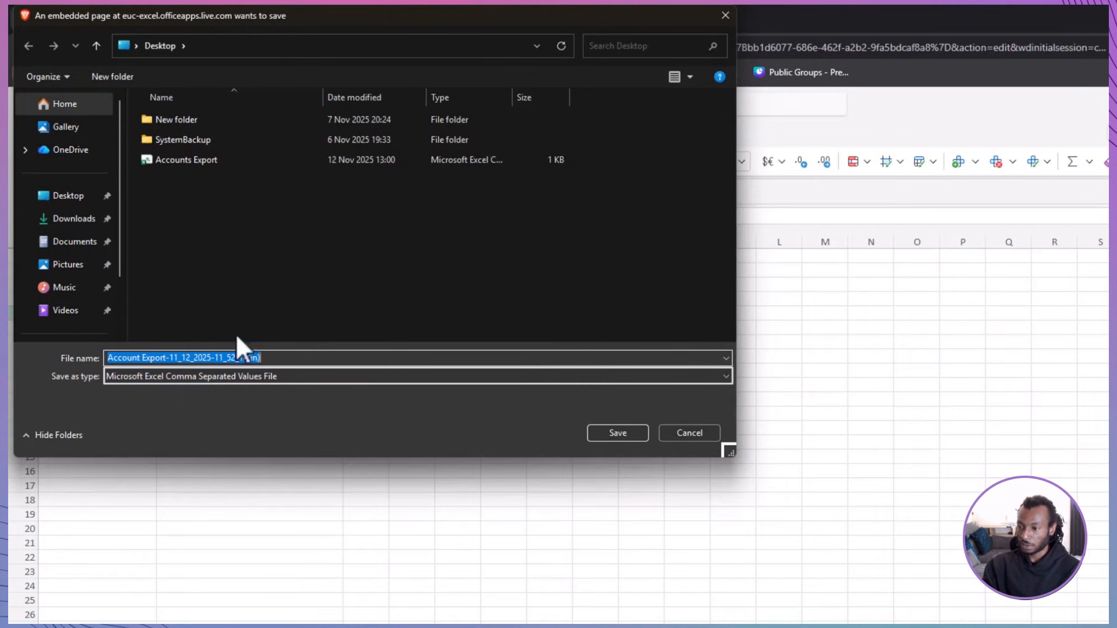
{"action": "left_click", "coordinate": [88, 204]}
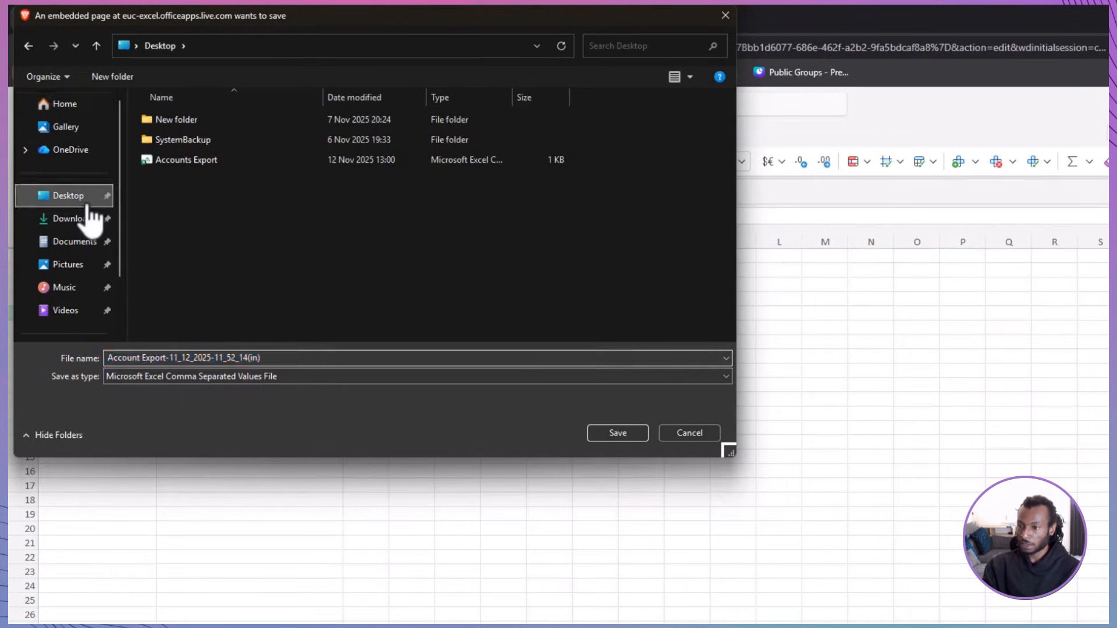
{"action": "left_click", "coordinate": [281, 359]}
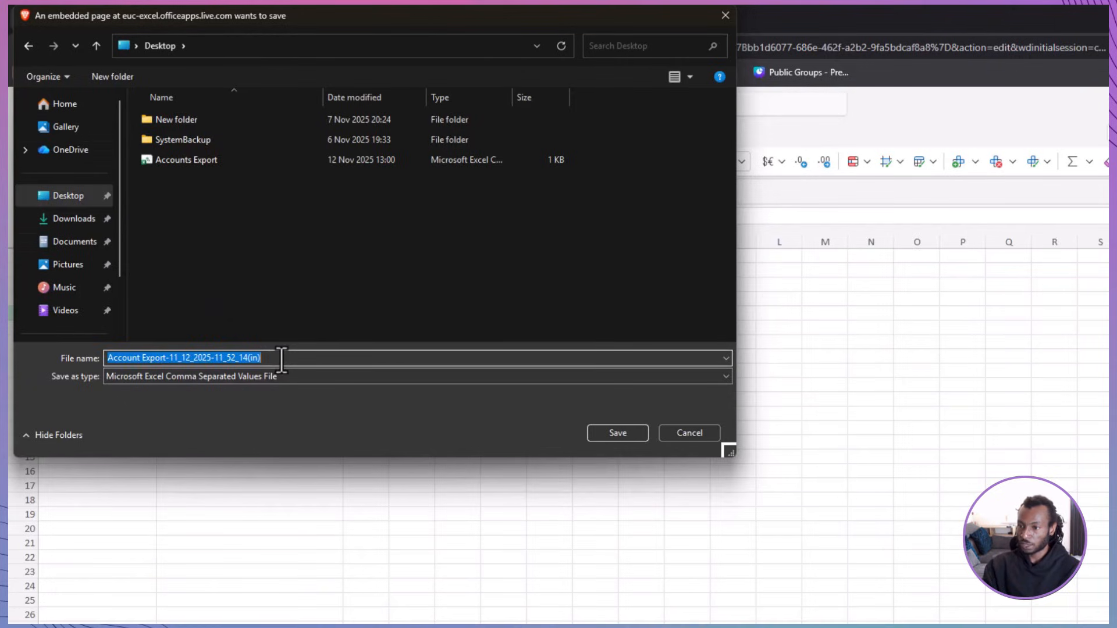
{"action": "type", "text": "A"}
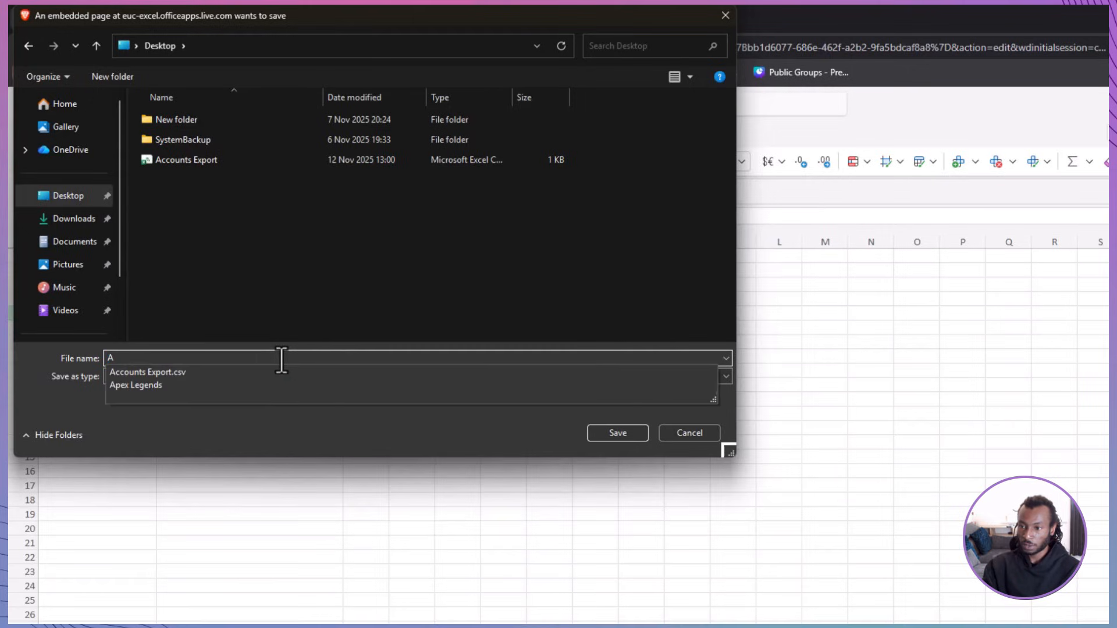
{"action": "key", "text": "BackSpace"}
{"action": "type", "text": "Updated"}
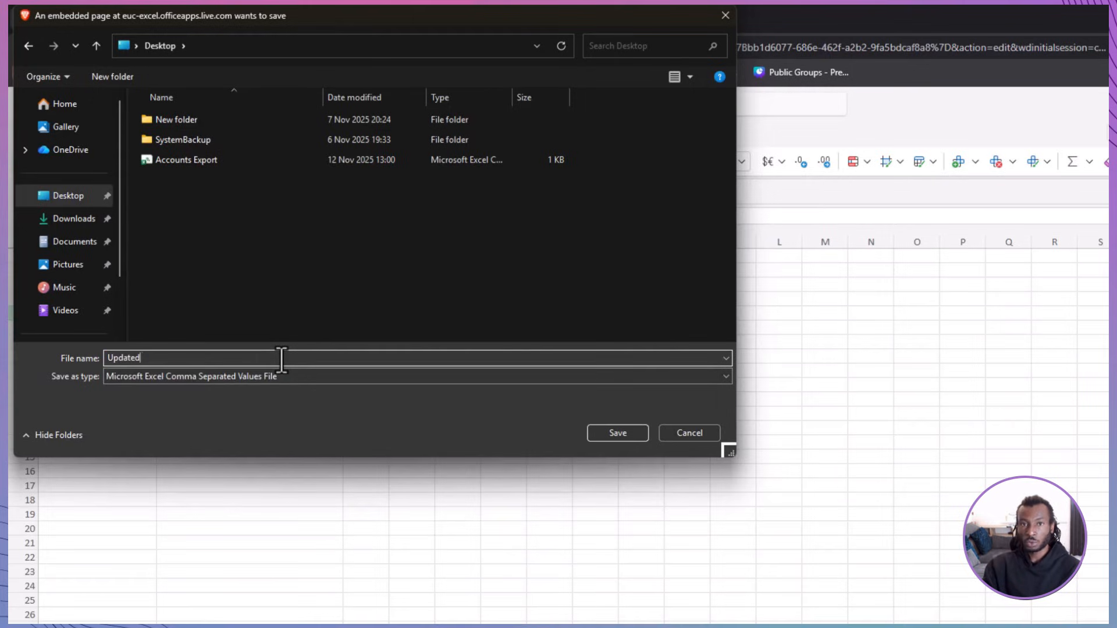
{"action": "type", "text": " Account "}
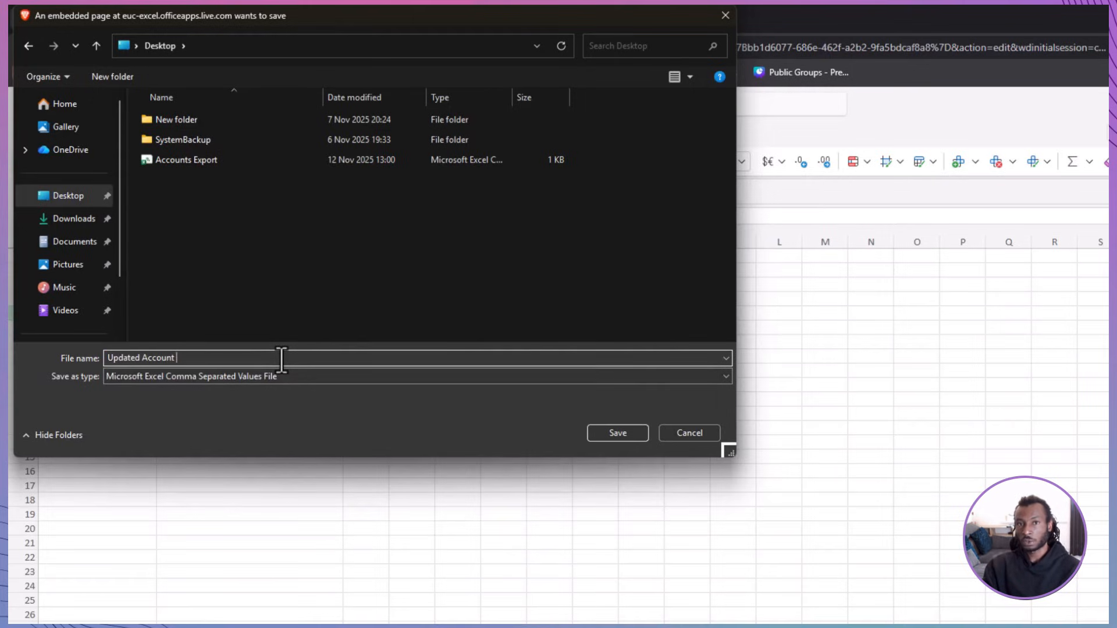
{"action": "type", "text": "Site Import"}
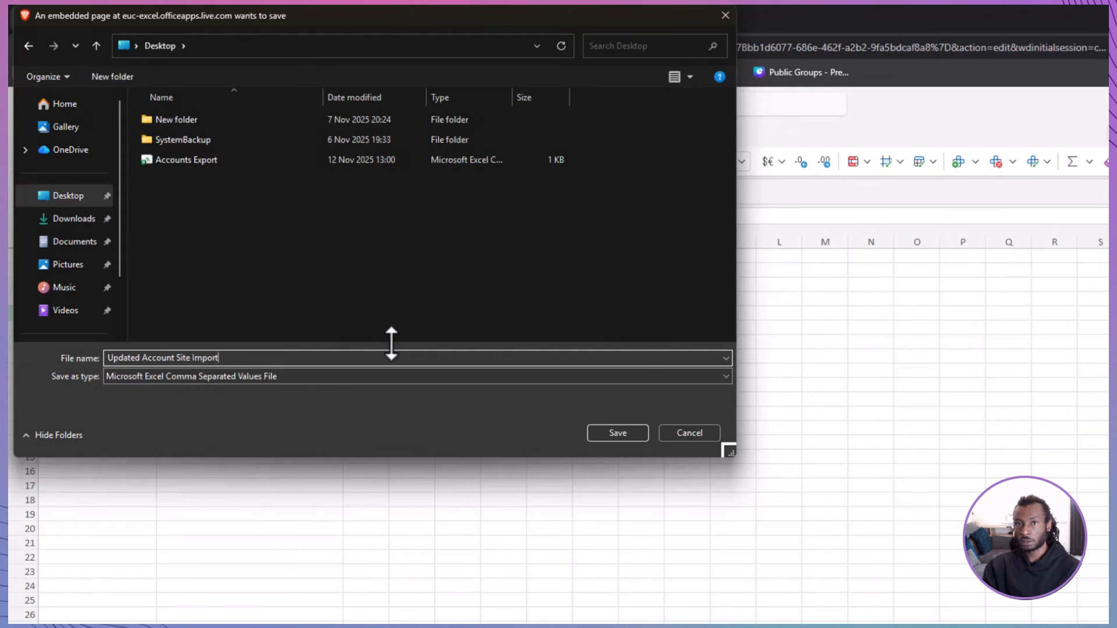
{"action": "left_click", "coordinate": [604, 433]}
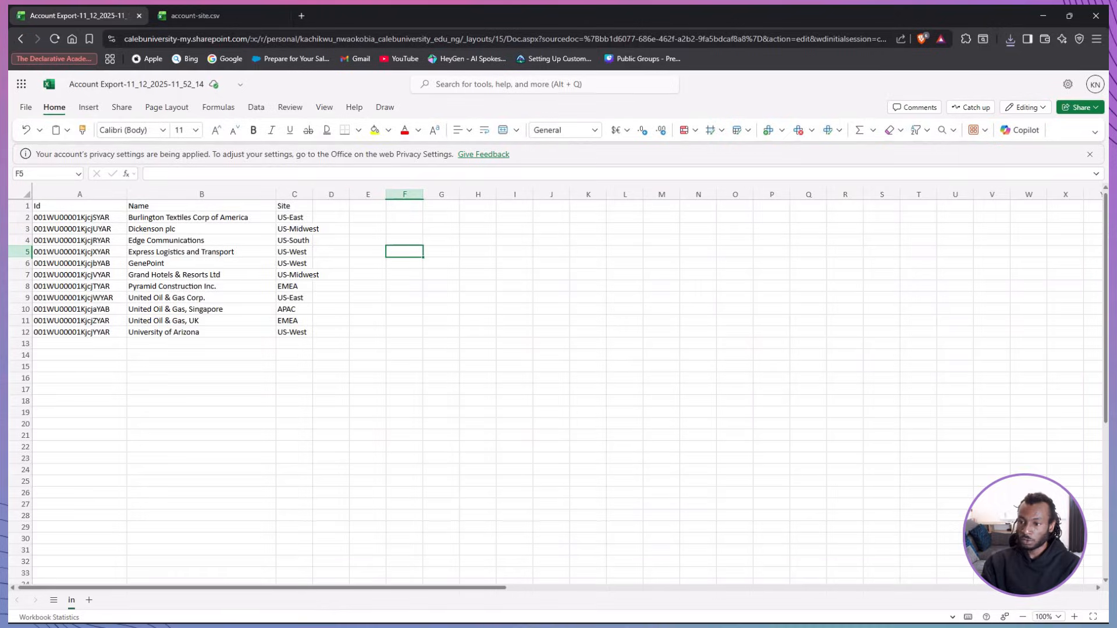
{"action": "left_click", "coordinate": [140, 15]}
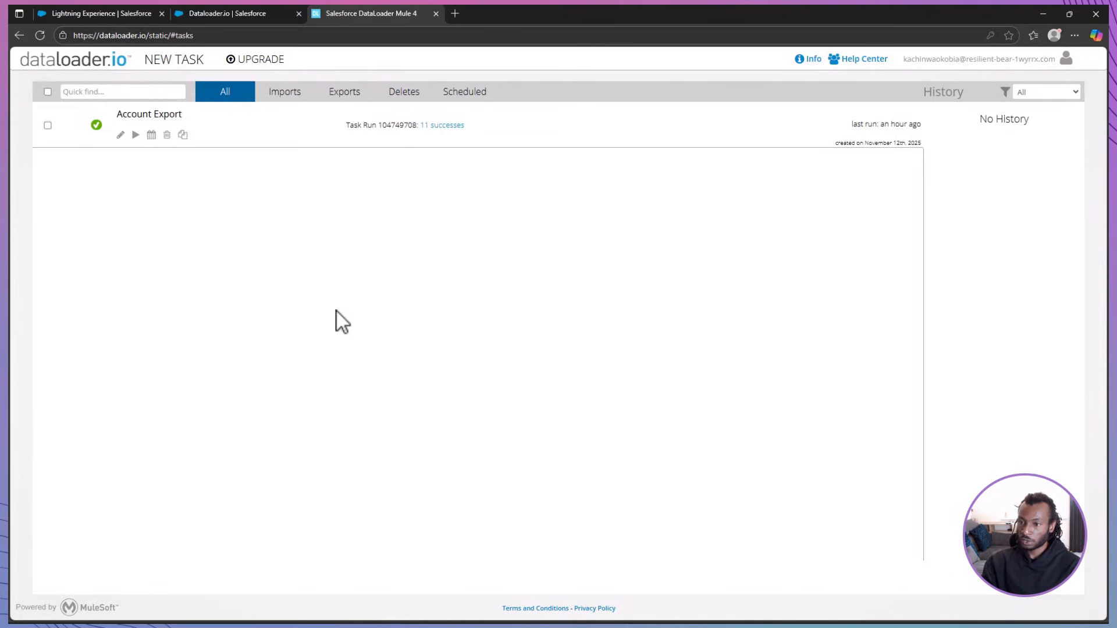
In dataloader.io, start a new import task with the Update operation on the Account object and continue to file selection
{"action": "left_click", "coordinate": [192, 61]}
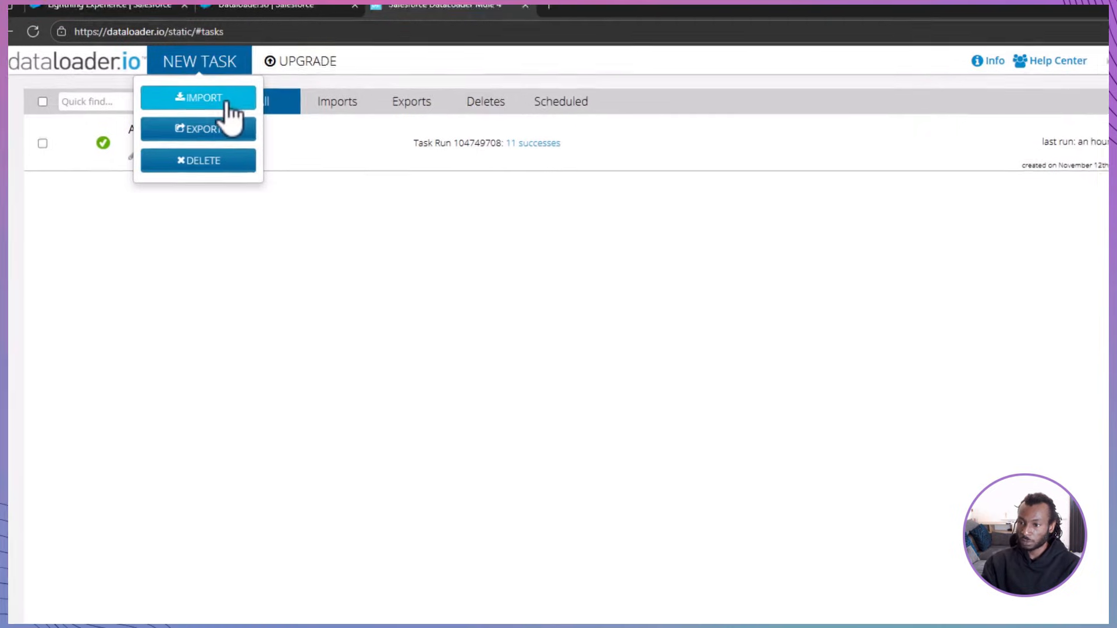
{"action": "left_click", "coordinate": [241, 108]}
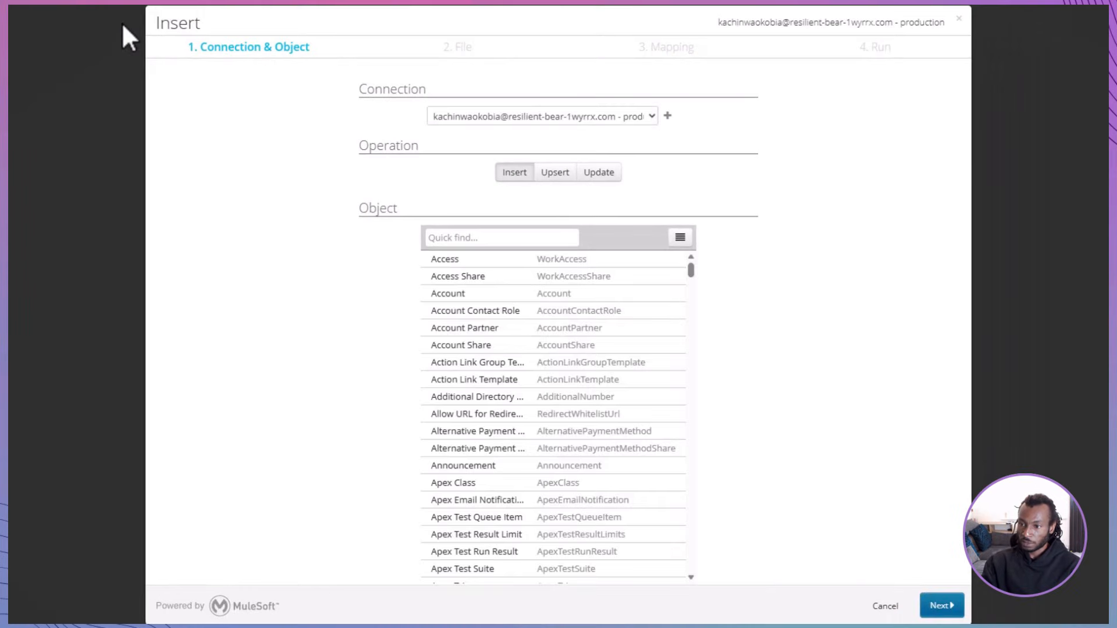
{"action": "left_click", "coordinate": [596, 177]}
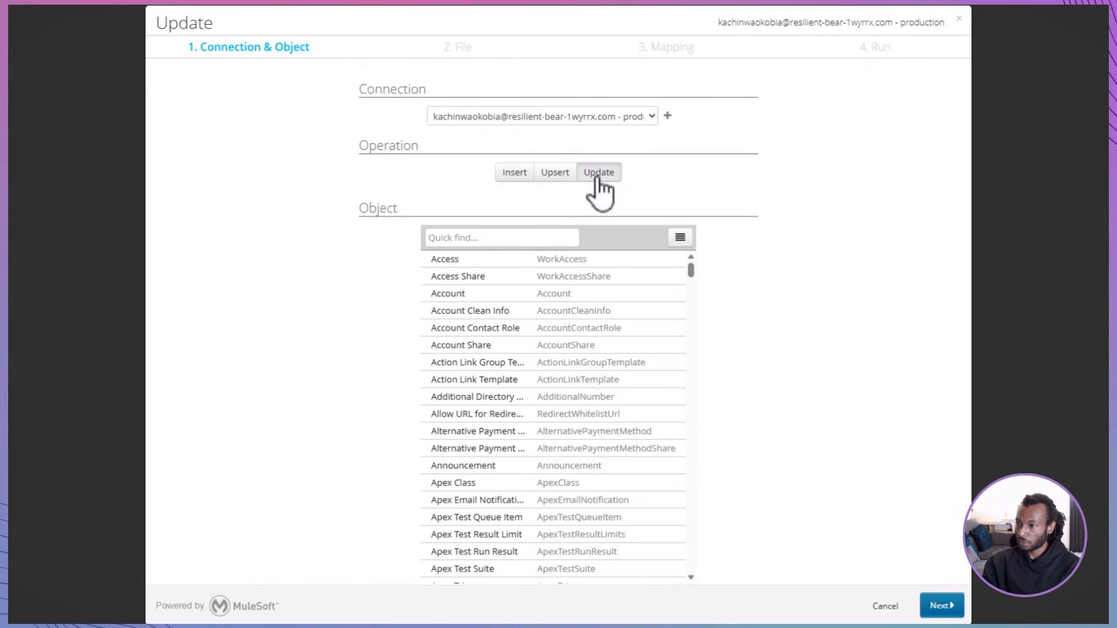
{"action": "left_click", "coordinate": [490, 294]}
{"action": "left_click", "coordinate": [940, 606]}
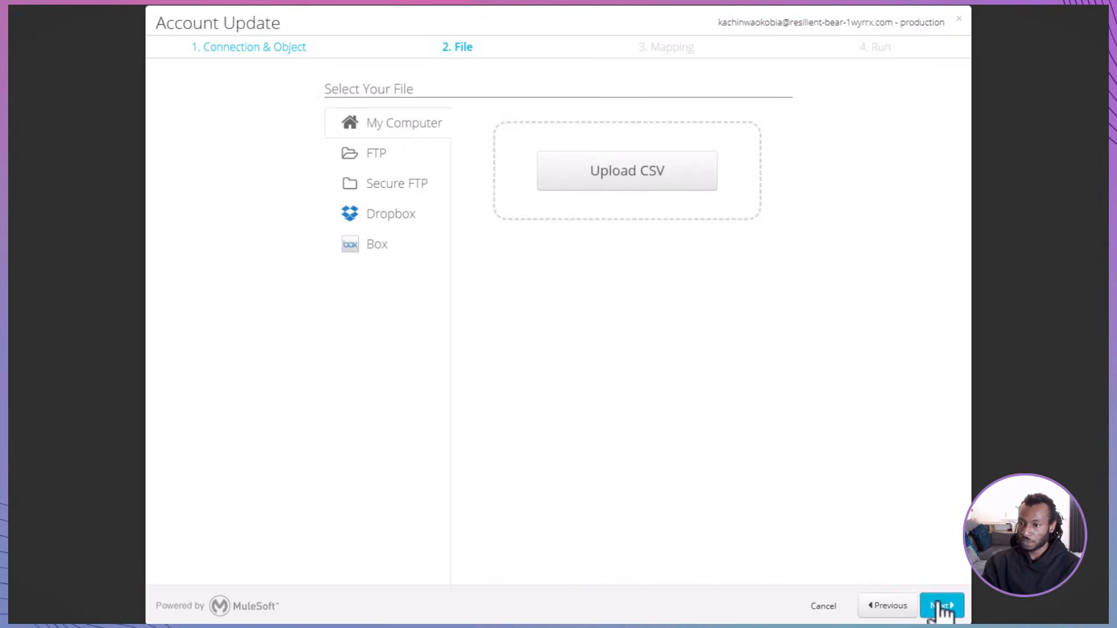
Upload the updated account site CSV with the automatic field mapping, and save and run the Account Update task
{"action": "left_click", "coordinate": [631, 177]}
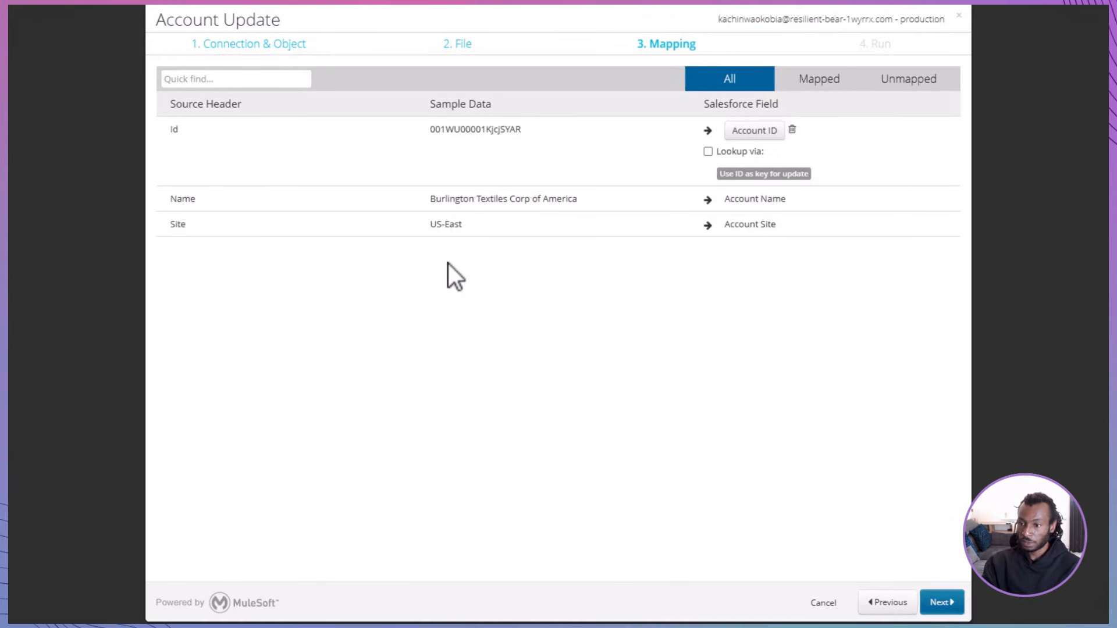
{"action": "left_click", "coordinate": [941, 602]}
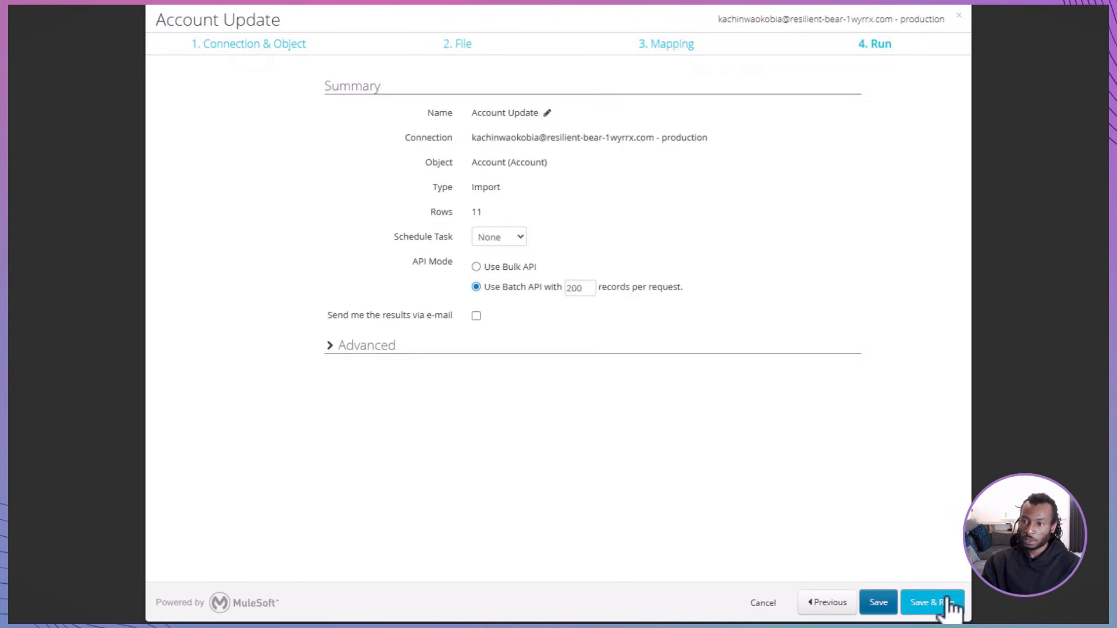
{"action": "left_click", "coordinate": [947, 602]}
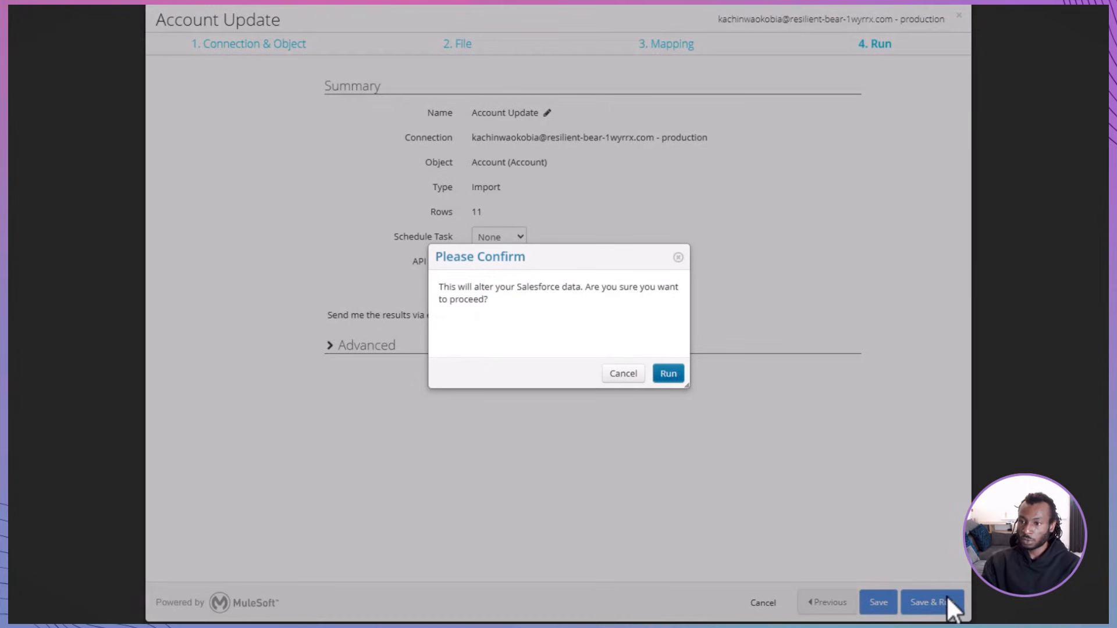
{"action": "left_click", "coordinate": [669, 374]}
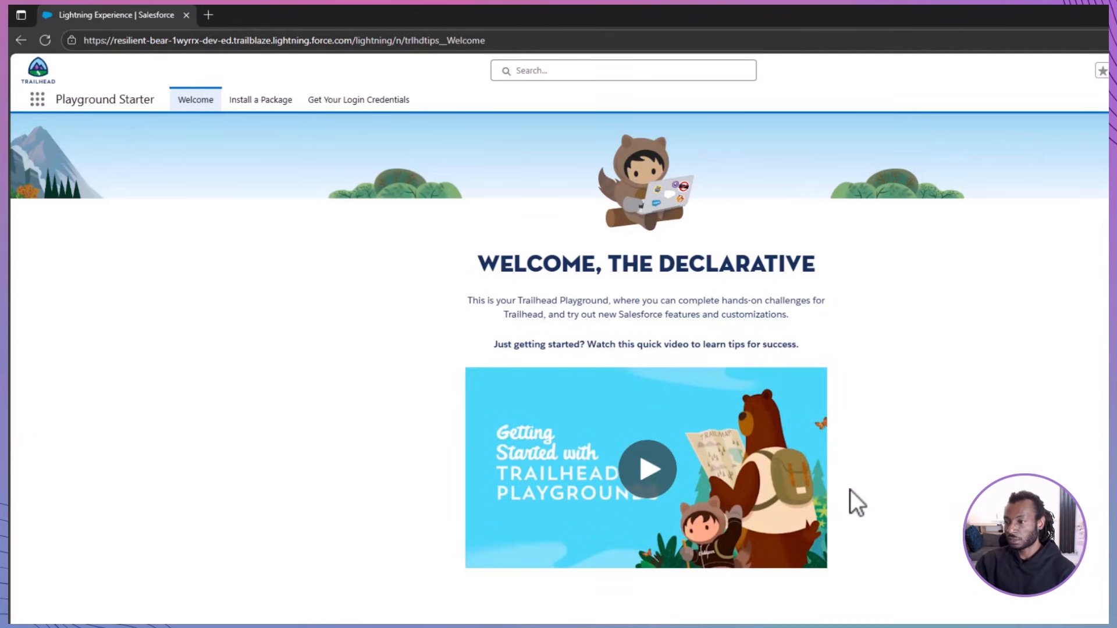
In the Salesforce playground, switch to the Sales app and open the Accounts list
{"action": "left_click", "coordinate": [37, 100]}
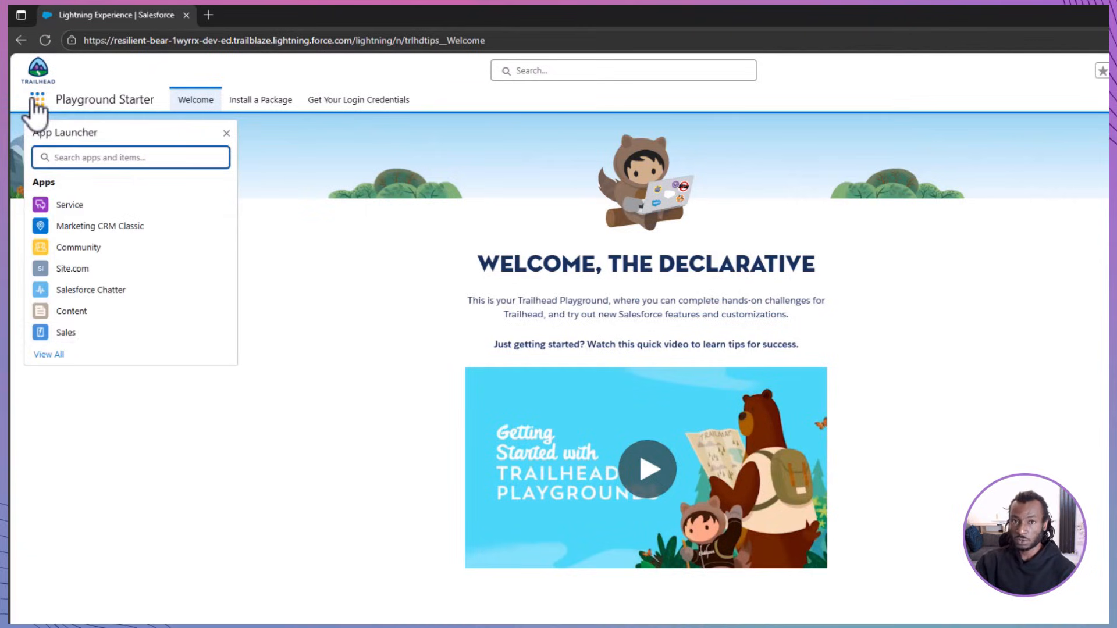
{"action": "left_click", "coordinate": [89, 333]}
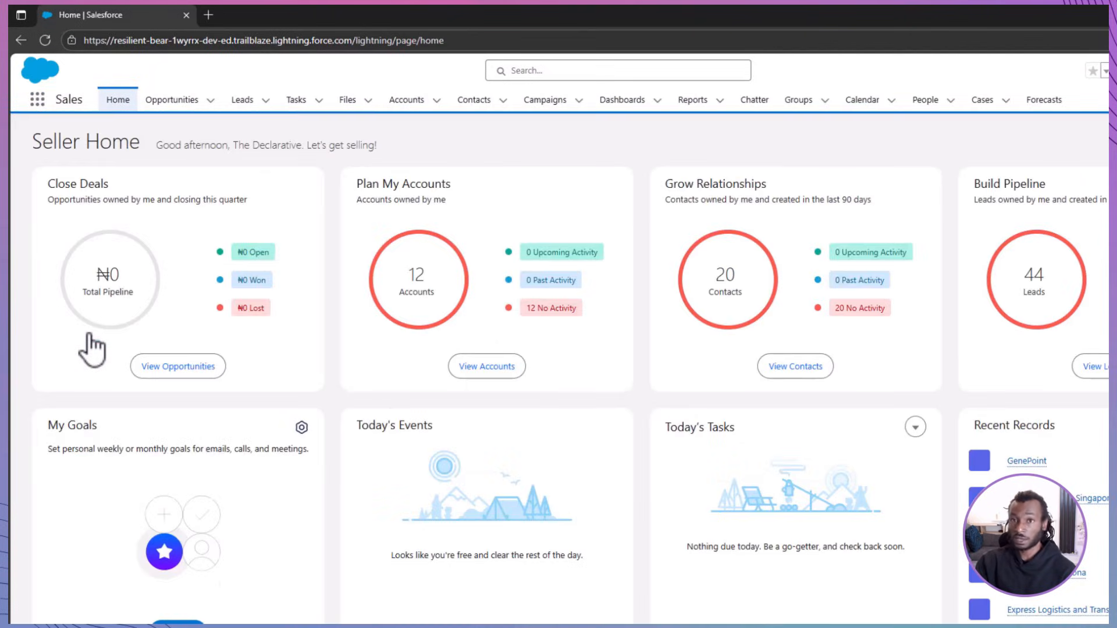
{"action": "left_click", "coordinate": [407, 108]}
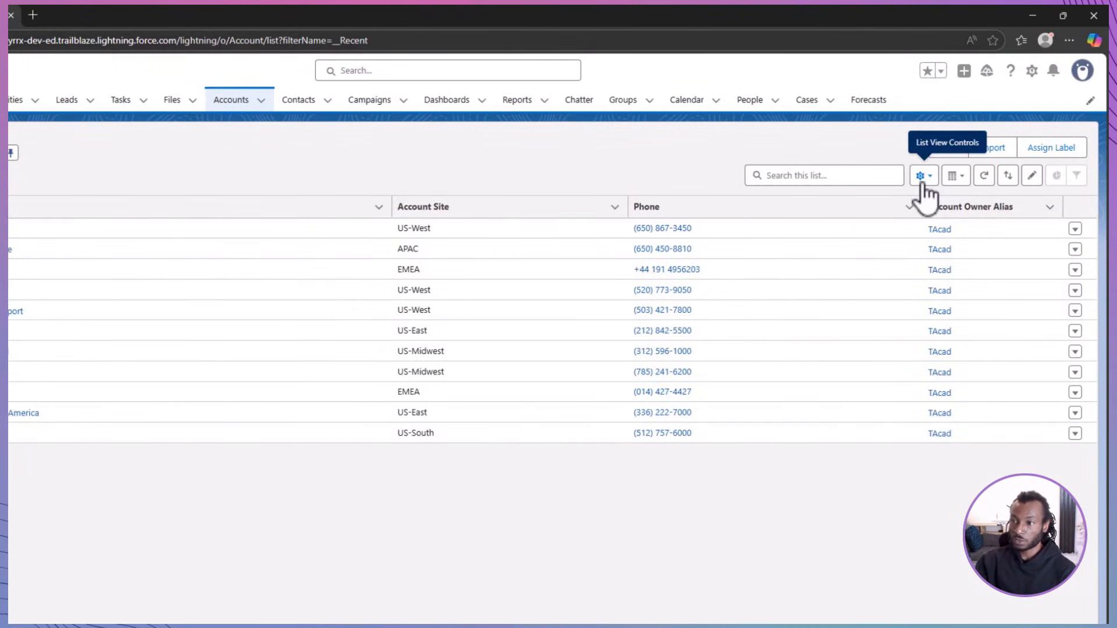
Create an account list view named Accounts Modified Today that only its creator can see
{"action": "left_click", "coordinate": [922, 183]}
{"action": "left_click", "coordinate": [909, 200]}
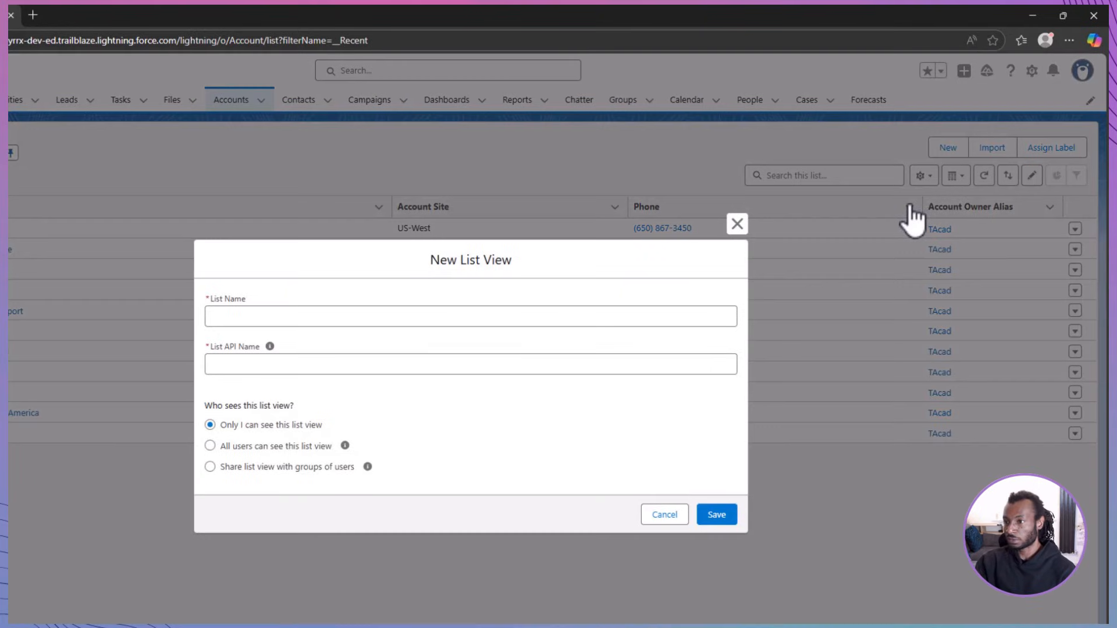
{"action": "left_click", "coordinate": [698, 316]}
{"action": "type", "text": "Account"}
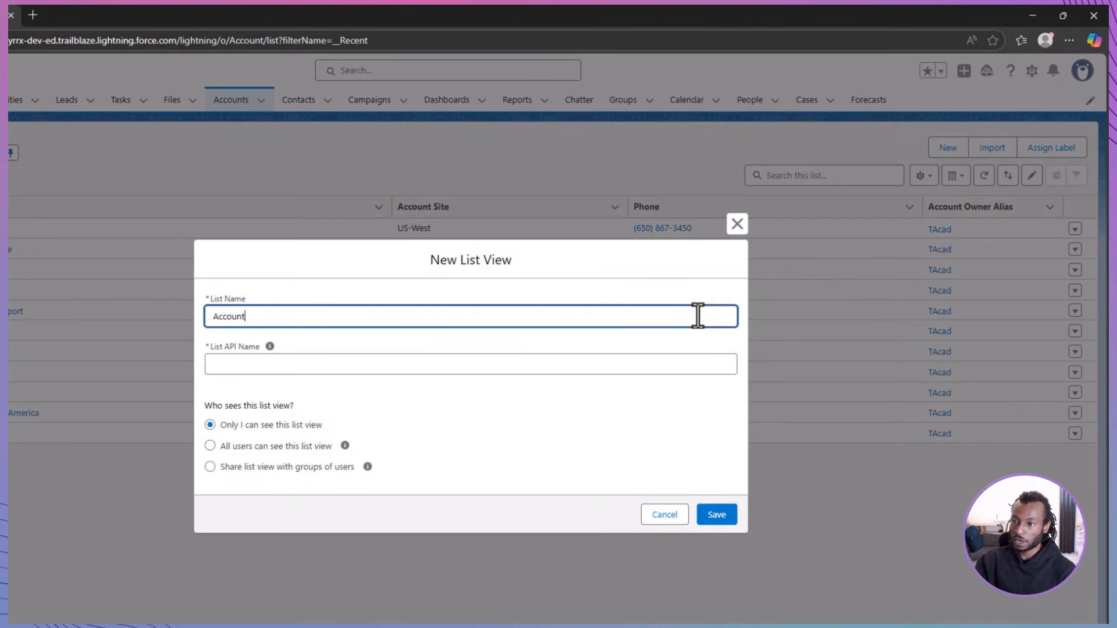
{"action": "type", "text": "s Modified Today"}
{"action": "key", "text": "Tab"}
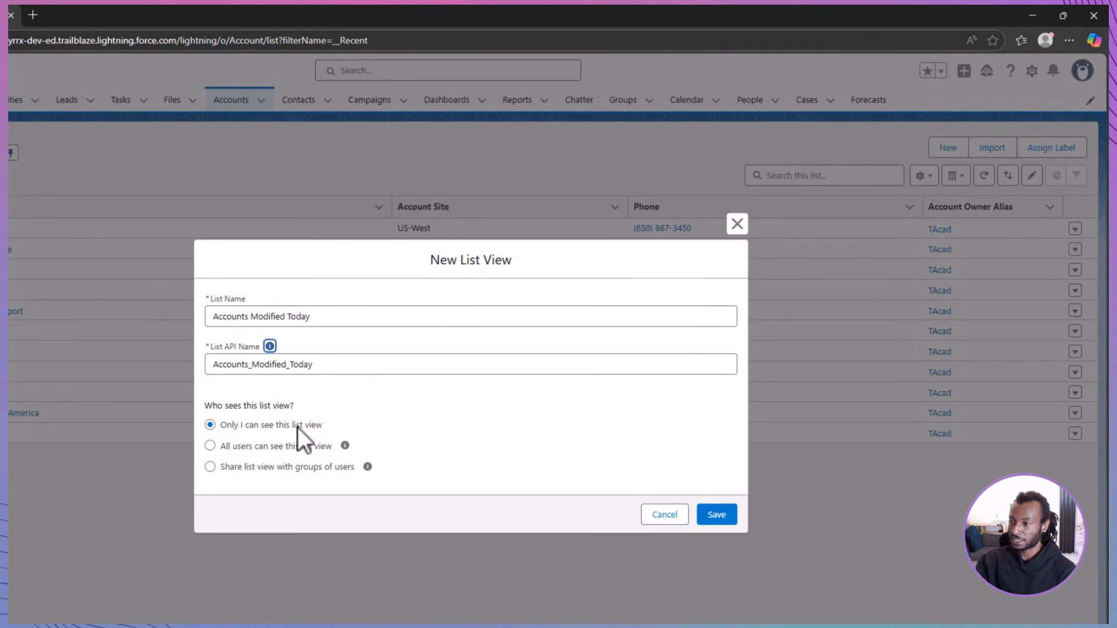
{"action": "key", "text": "Tab"}
{"action": "left_click", "coordinate": [722, 518]}
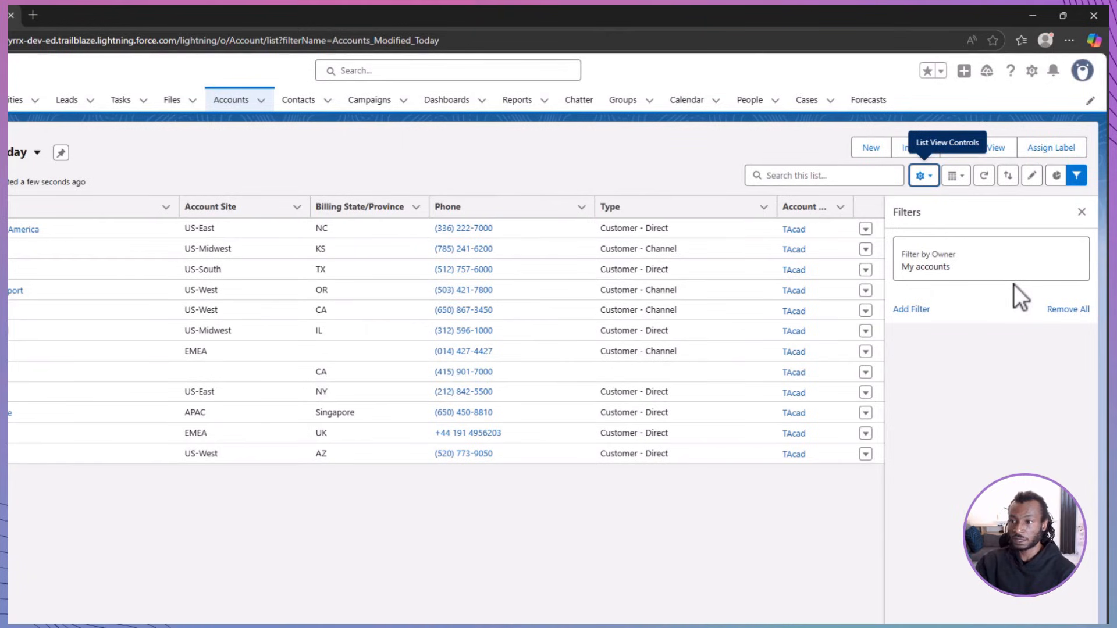
Add a filter to the Accounts Modified Today list view for Last Modified Date equals Today
{"action": "left_click", "coordinate": [924, 309]}
{"action": "left_click", "coordinate": [841, 286]}
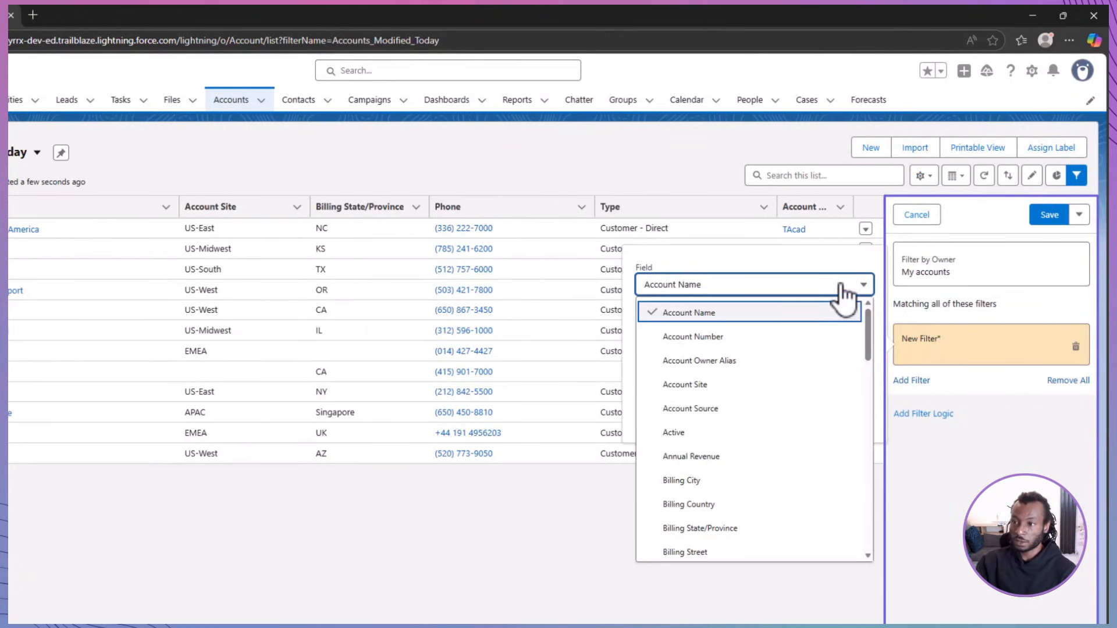
{"action": "scroll", "coordinate": [842, 297], "scroll_direction": "down", "scroll_amount": 5}
{"action": "left_click", "coordinate": [825, 495]}
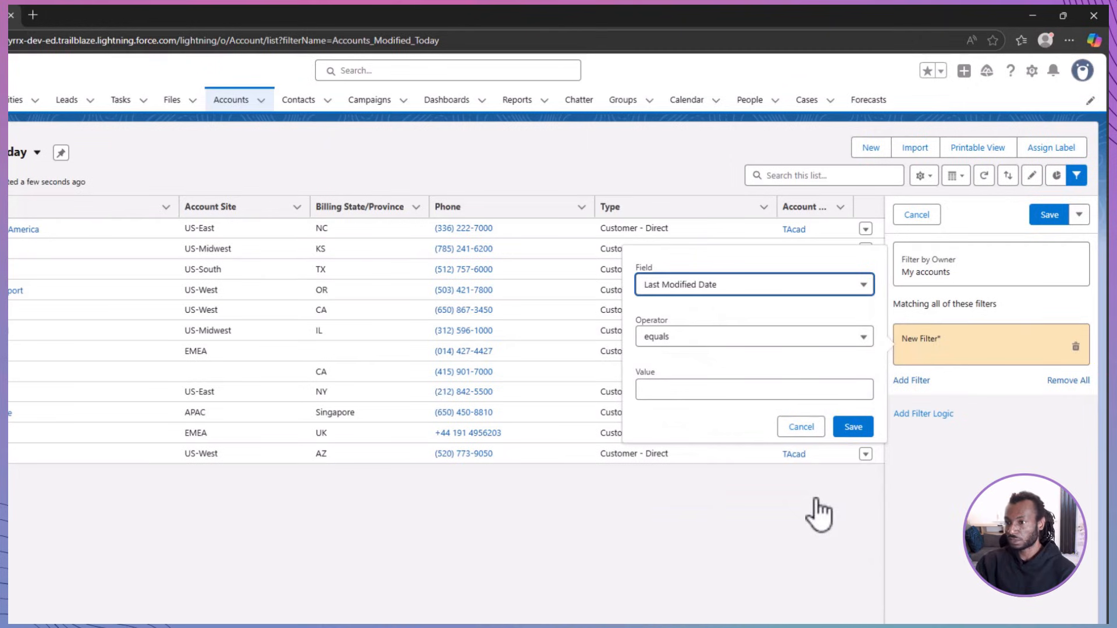
{"action": "left_click", "coordinate": [781, 389]}
{"action": "type", "text": "Today"}
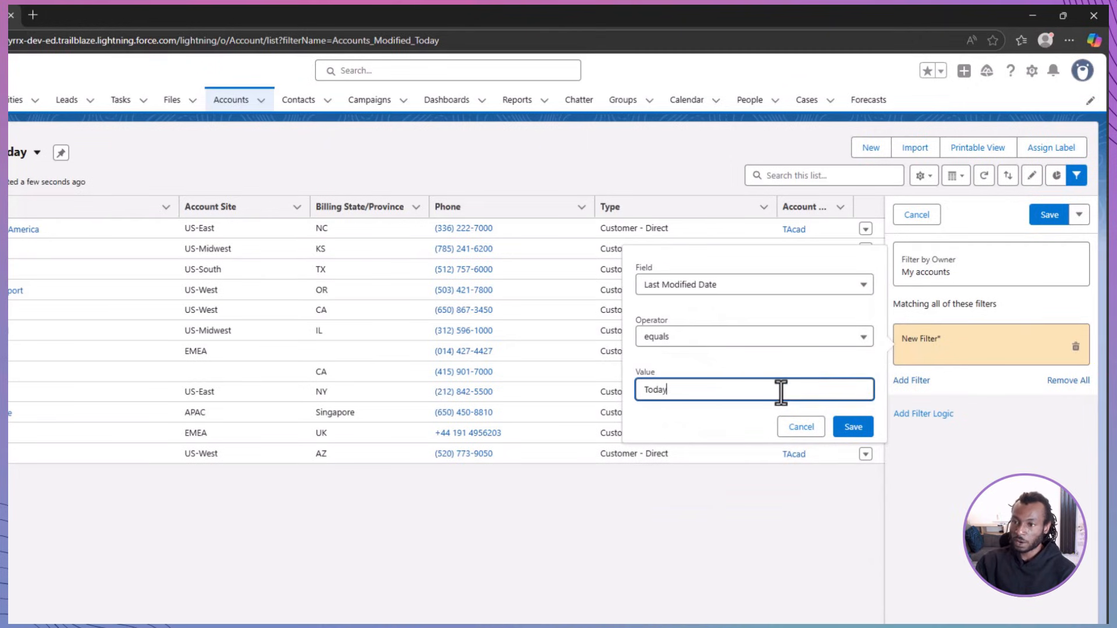
{"action": "left_click", "coordinate": [857, 427]}
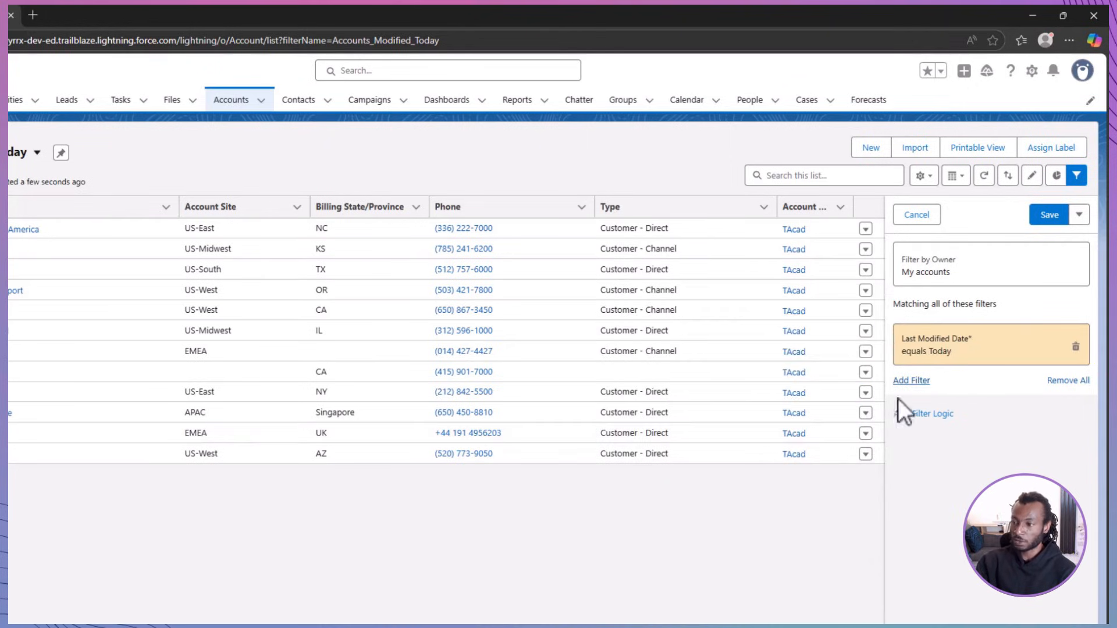
Add a second filter for Account Site not equal to blank and save the list view filters
{"action": "left_click", "coordinate": [911, 380]}
{"action": "left_click", "coordinate": [756, 259]}
{"action": "left_click", "coordinate": [774, 358]}
{"action": "left_click", "coordinate": [756, 311]}
{"action": "left_click", "coordinate": [769, 363]}
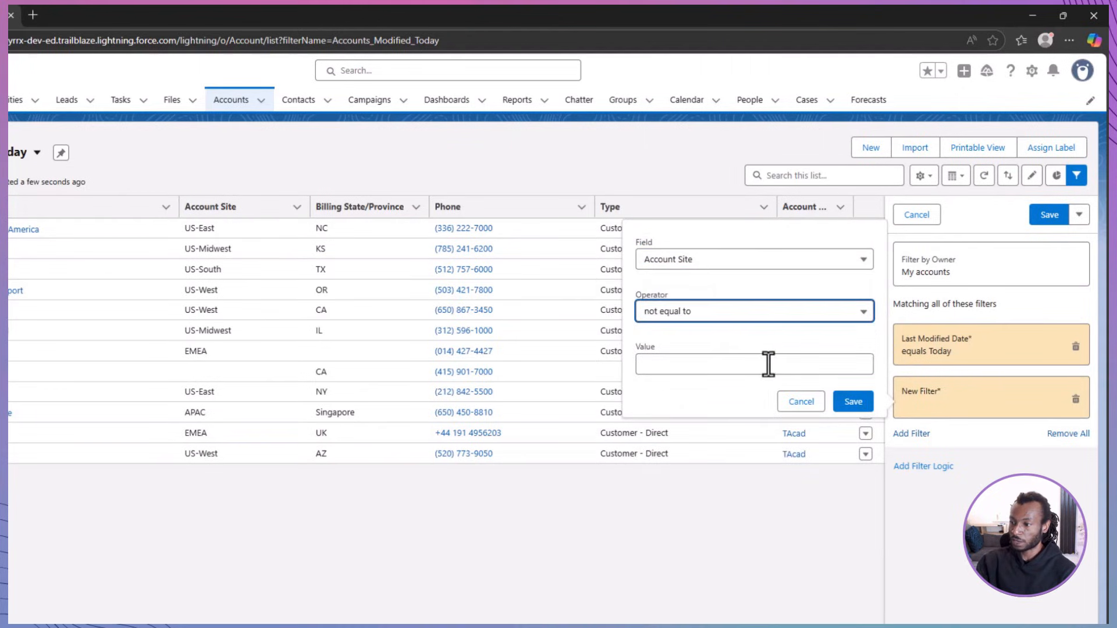
{"action": "left_click", "coordinate": [851, 399]}
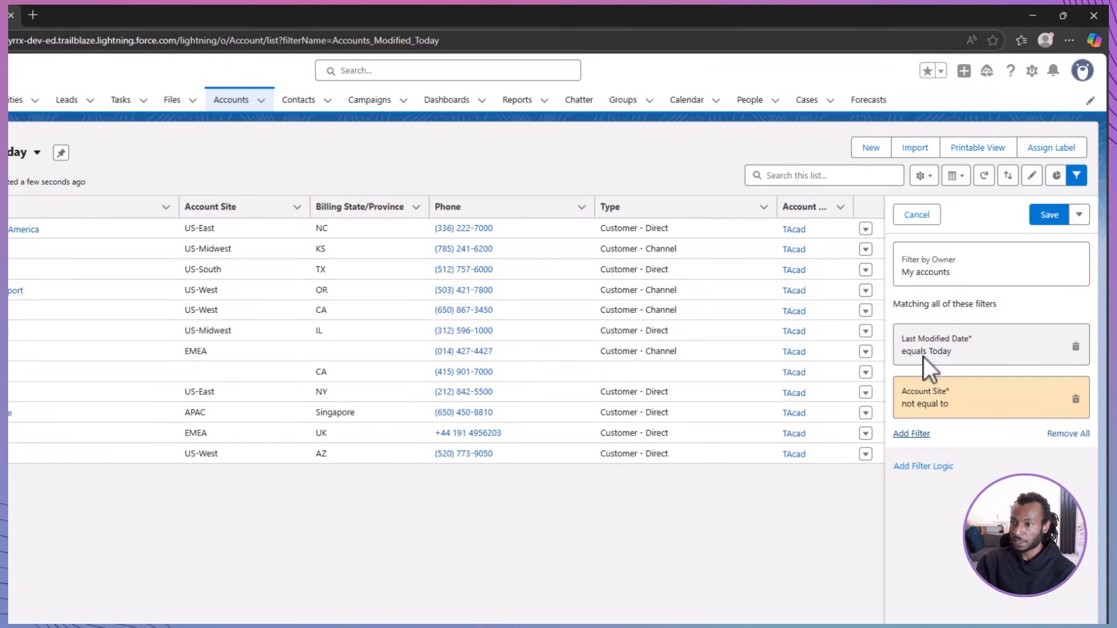
{"action": "left_click", "coordinate": [1051, 216]}
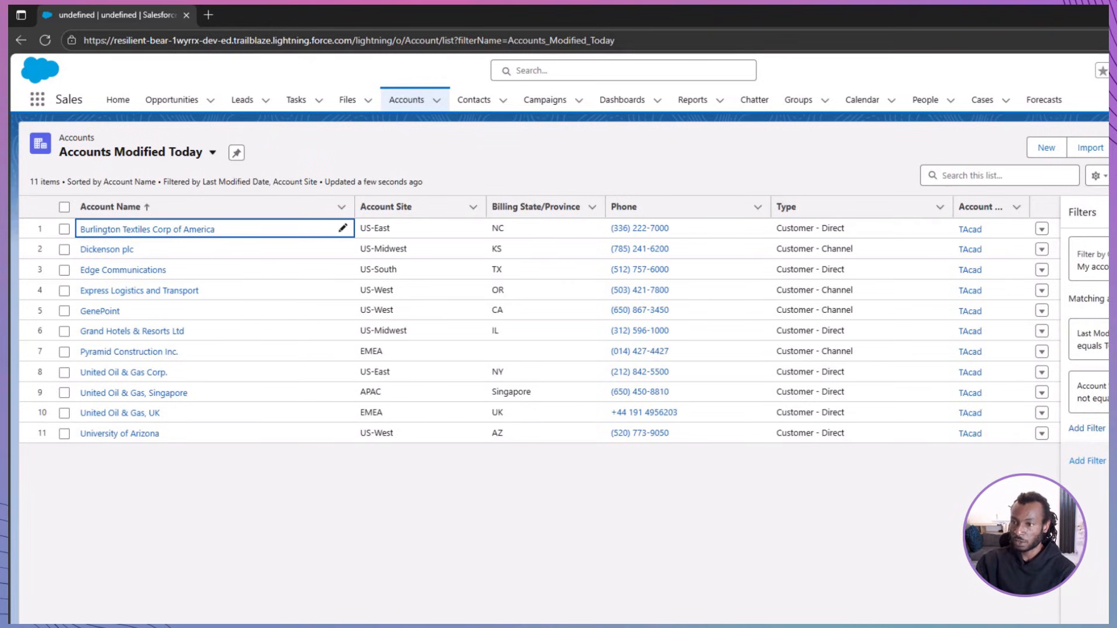
Copy the Account Site values from account-site.csv into the Site column of the account export workbook, starting at its header row
{"action": "left_click_drag", "start_coordinate": [86, 186], "coordinate": [90, 301]}
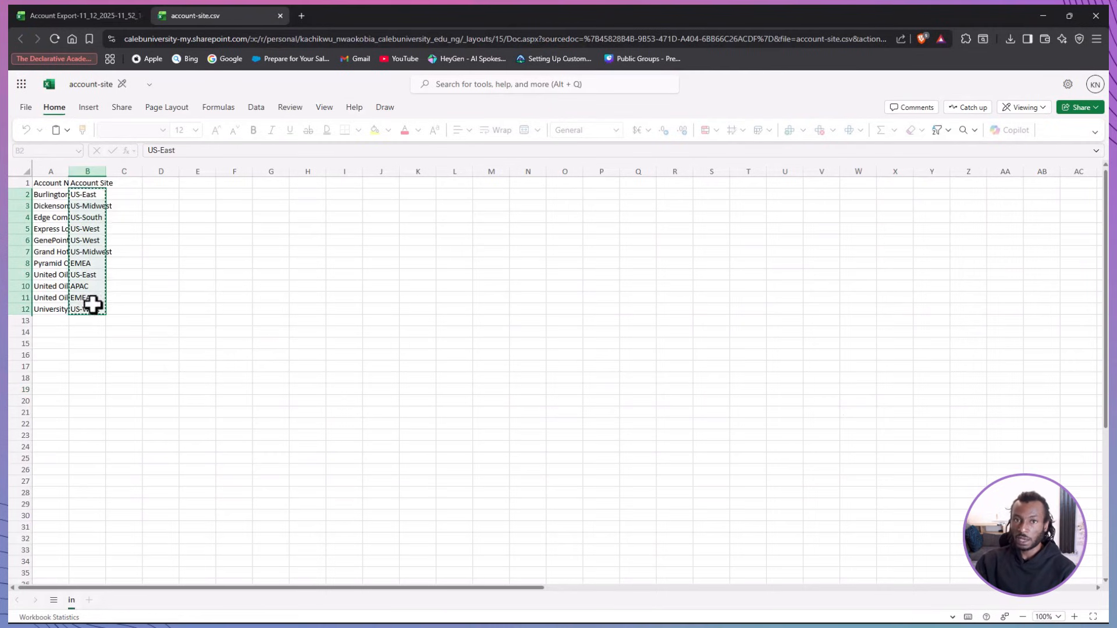
{"action": "key", "text": "ctrl+c"}
{"action": "key", "text": "ctrl+shift+Tab"}
{"action": "left_click", "coordinate": [294, 206]}
{"action": "key", "text": "ctrl+v"}
{"action": "left_click", "coordinate": [394, 254]}
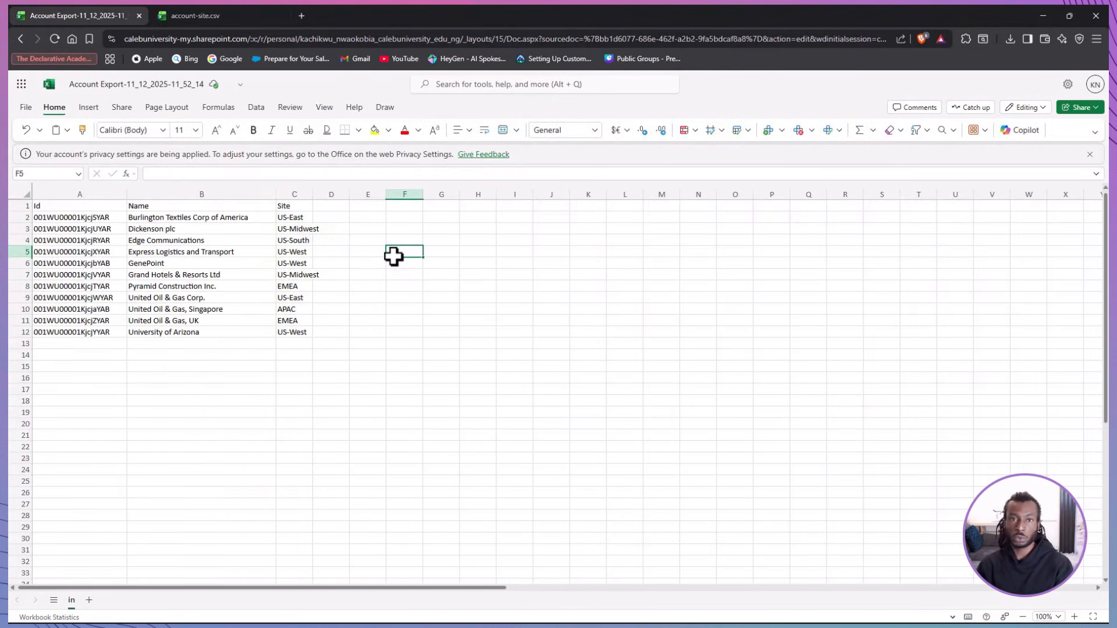
Save the account export workbook as a CSV file named Account Export Site on the Desktop
{"action": "left_click", "coordinate": [26, 107]}
{"action": "mouse_move", "coordinate": [87, 229]}
{"action": "left_click", "coordinate": [200, 269]}
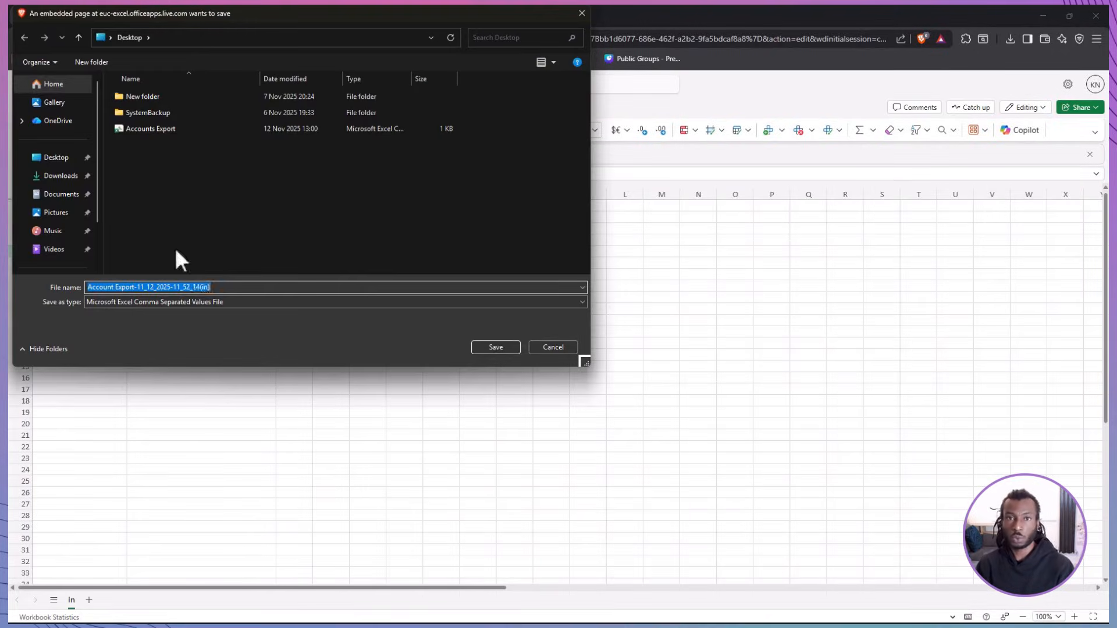
{"action": "left_click", "coordinate": [57, 157]}
{"action": "left_click", "coordinate": [227, 288]}
{"action": "type", "text": "Account Export Site"}
{"action": "left_click", "coordinate": [496, 348]}
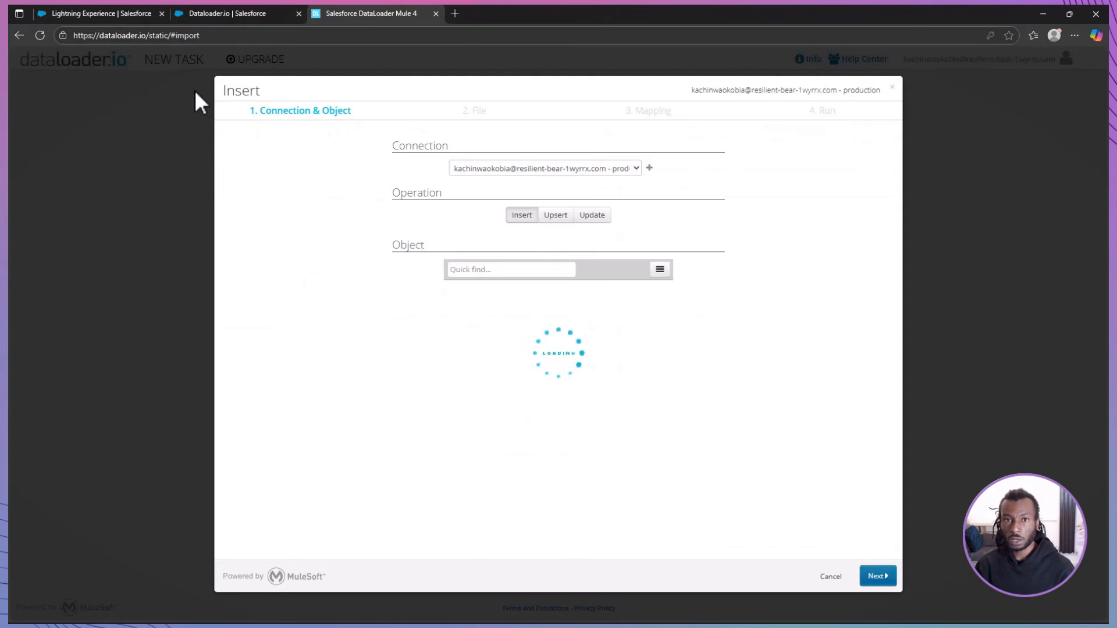
In dataloader.io, set the import task to Update on the Account object and choose the CSV file to upload
{"action": "left_click", "coordinate": [592, 217]}
{"action": "left_click", "coordinate": [499, 314]}
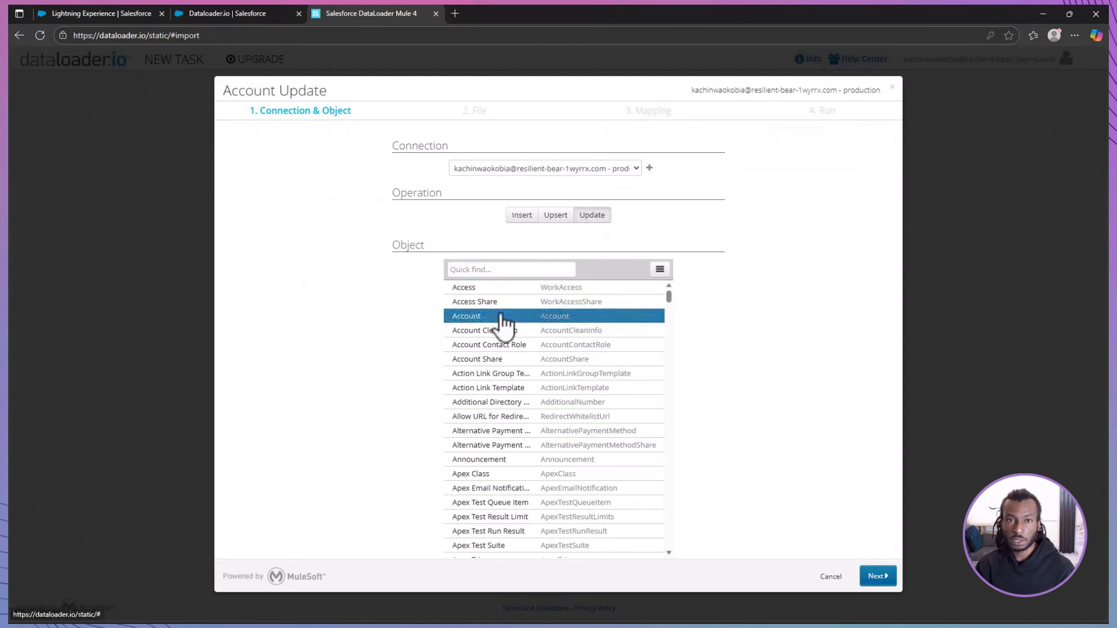
{"action": "left_click", "coordinate": [877, 576]}
{"action": "left_click", "coordinate": [636, 224]}
{"action": "left_click", "coordinate": [50, 152]}
{"action": "left_click", "coordinate": [312, 224]}
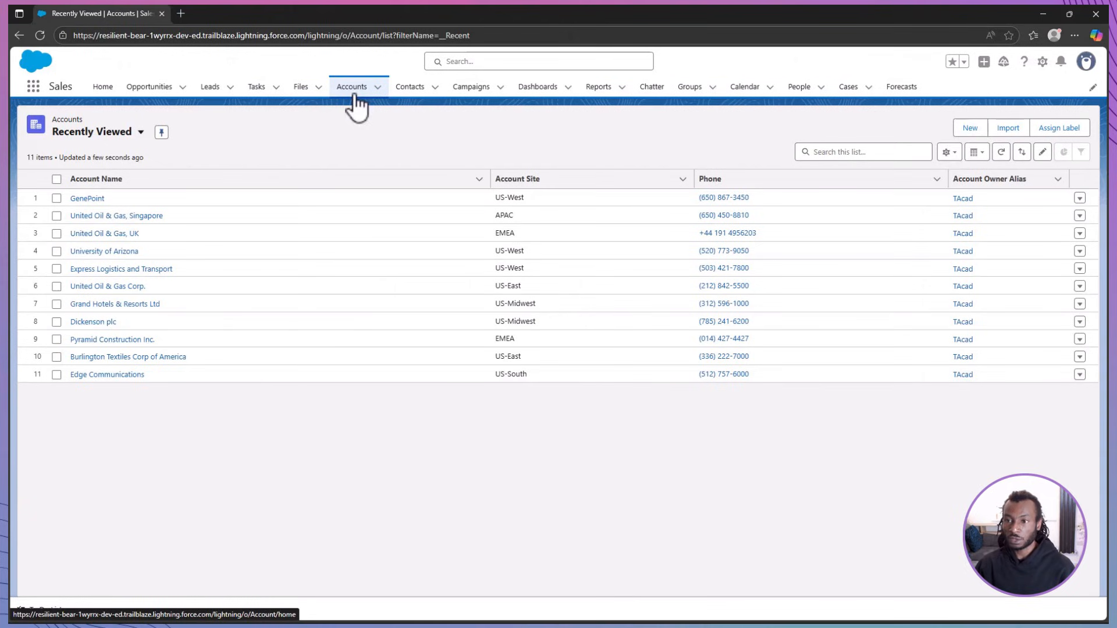
In the Salesforce Accounts list, create a list view named Accounts Modified Today
{"action": "left_click", "coordinate": [949, 152]}
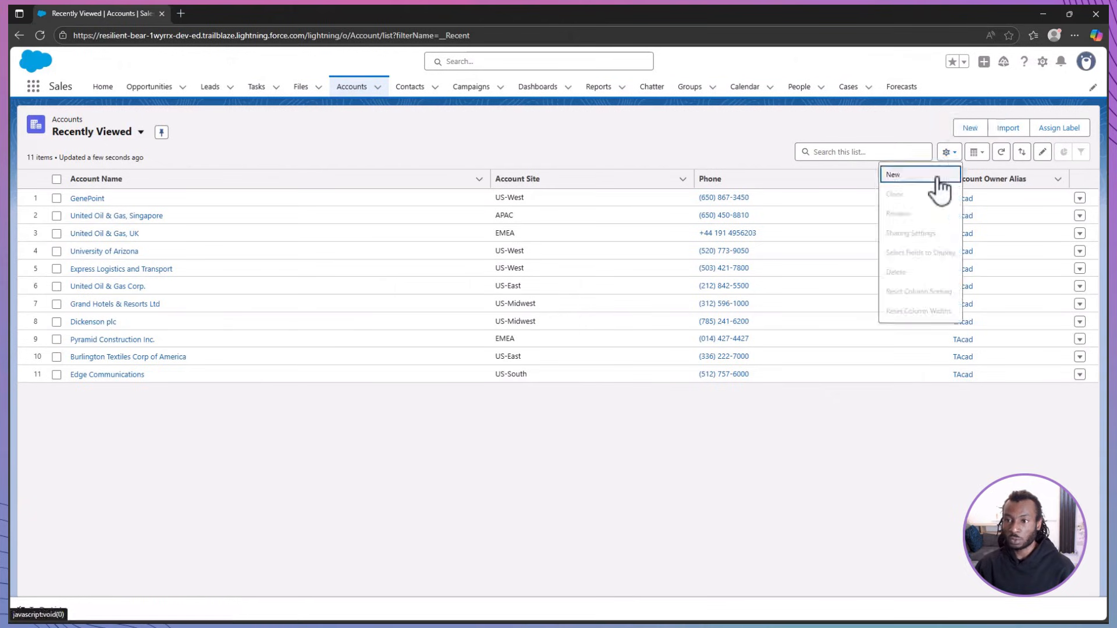
{"action": "left_click", "coordinate": [940, 185]}
{"action": "left_click", "coordinate": [754, 273]}
{"action": "type", "text": "Accounts Modified Today"}
{"action": "key", "text": "Tab"}
{"action": "left_click", "coordinate": [775, 444]}
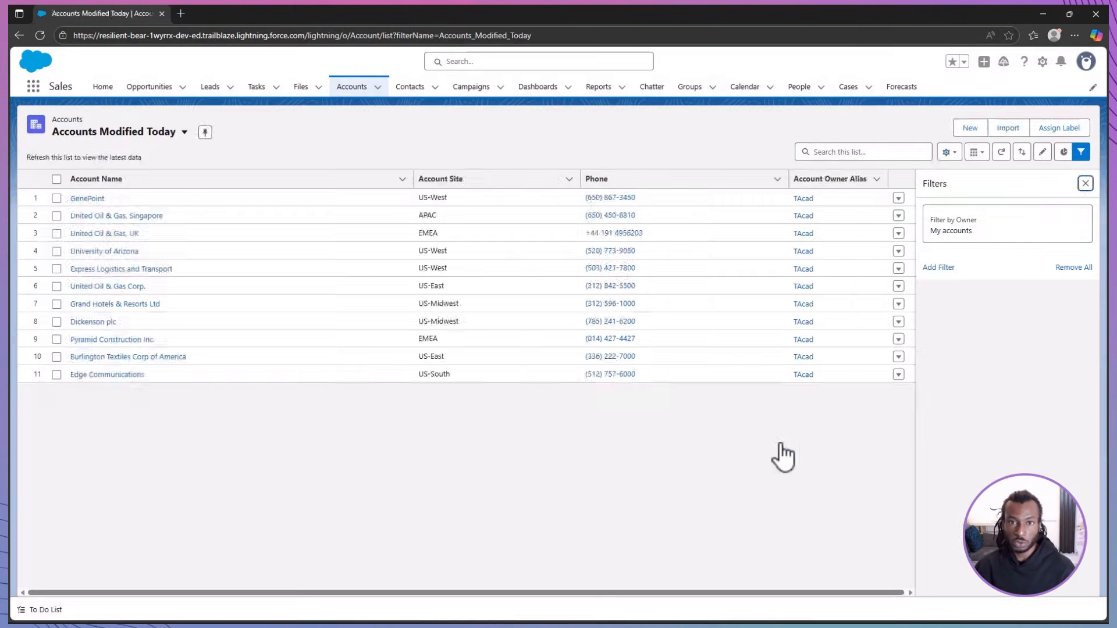
Filter the new list view by Last Modified Date equals Today
{"action": "left_click", "coordinate": [938, 266]}
{"action": "left_click", "coordinate": [878, 247]}
{"action": "scroll", "coordinate": [887, 349], "scroll_direction": "down", "scroll_amount": 5}
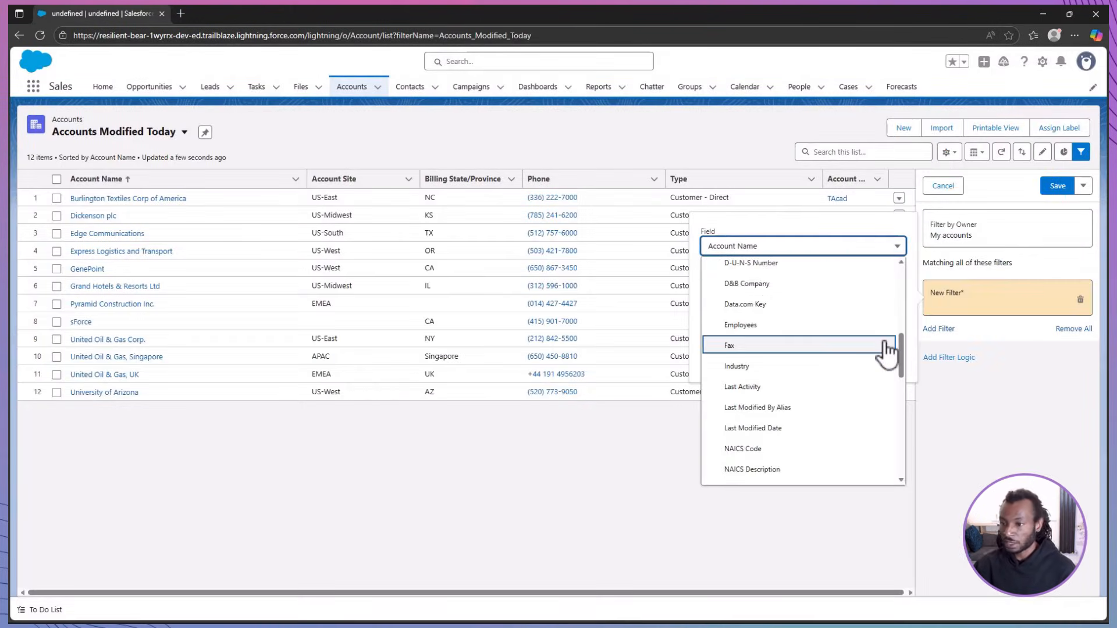
{"action": "left_click", "coordinate": [852, 428]}
{"action": "left_click", "coordinate": [828, 339]}
{"action": "type", "text": "Today"}
{"action": "left_click", "coordinate": [890, 366]}
Add an Account Site filter to the list view and save the filters
{"action": "left_click", "coordinate": [938, 329]}
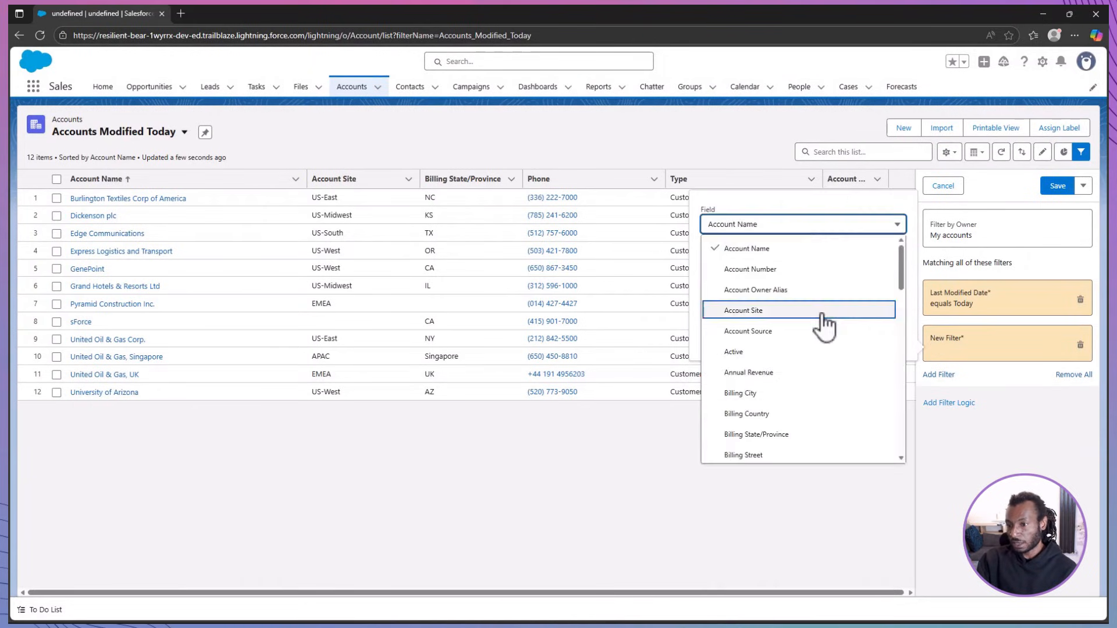
{"action": "left_click", "coordinate": [825, 312]}
{"action": "left_click", "coordinate": [887, 347]}
{"action": "left_click", "coordinate": [1058, 186]}
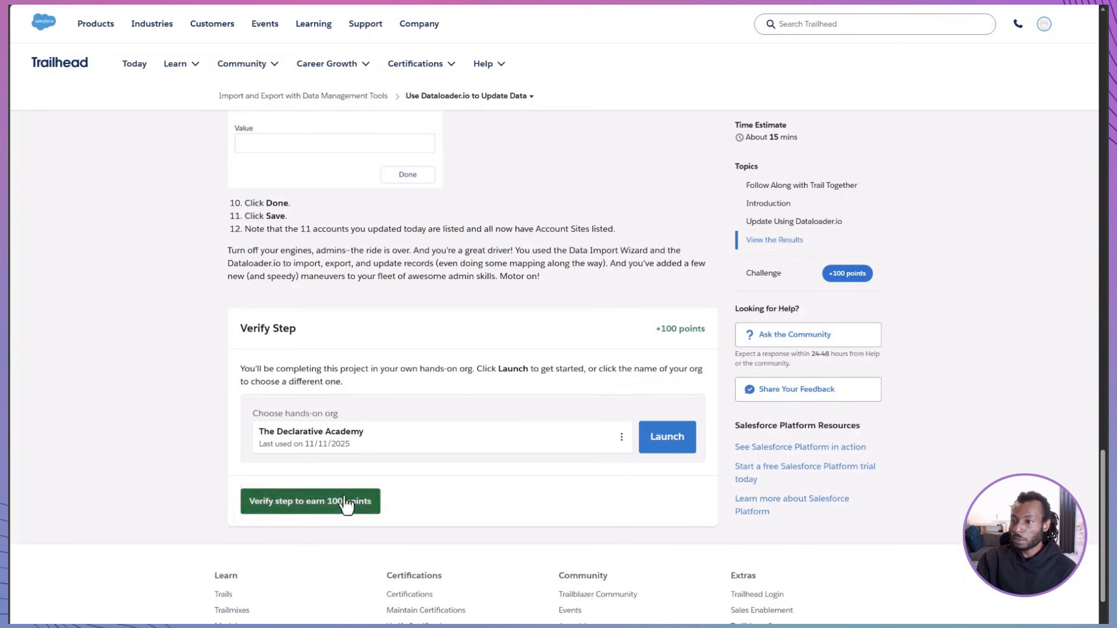
In the Trailhead unit on using Dataloader.io to update data, submit the step for verification to earn 100 points
{"action": "left_click", "coordinate": [351, 501]}
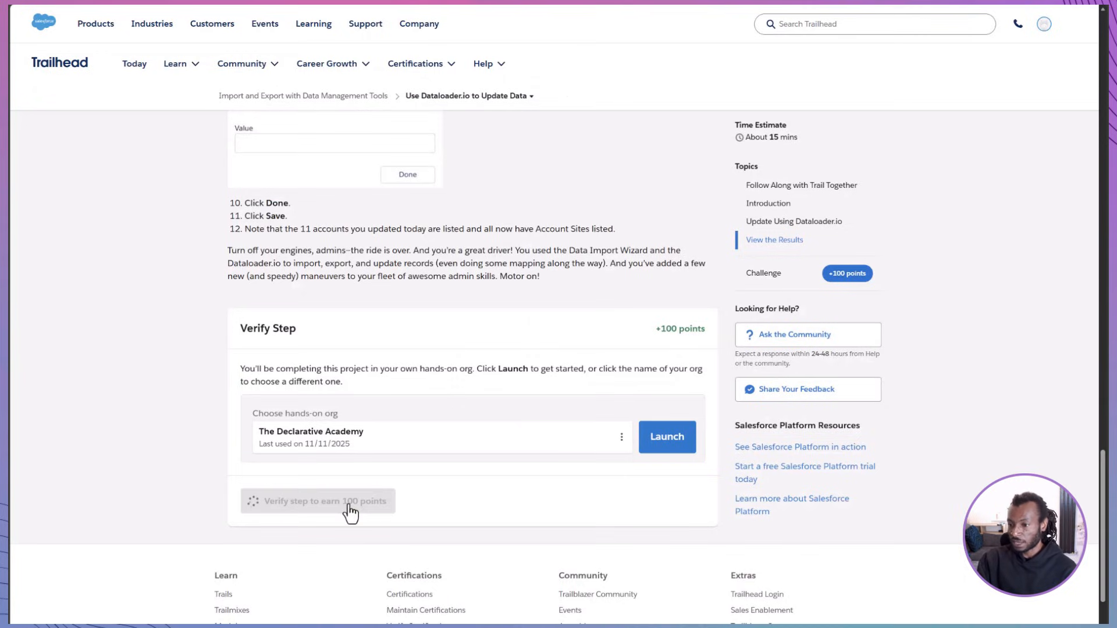